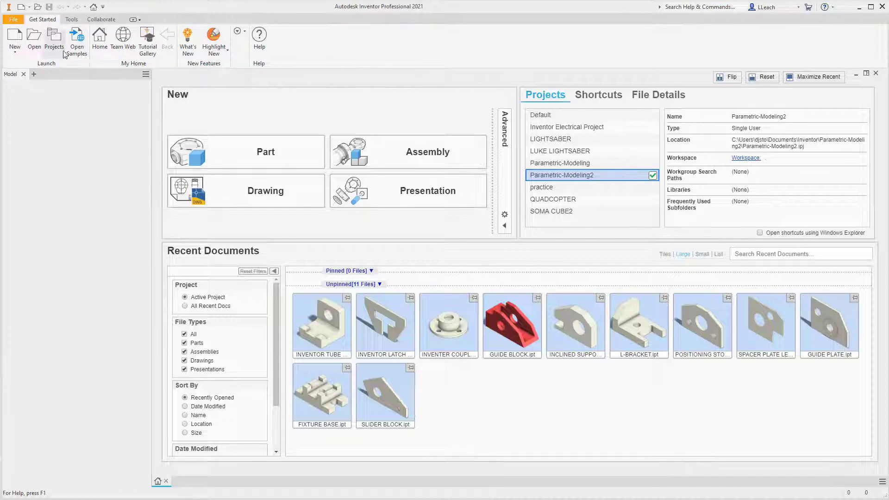
Create a new part, Part4, from the English Standard (in).ipt template.
left_click(20, 57)
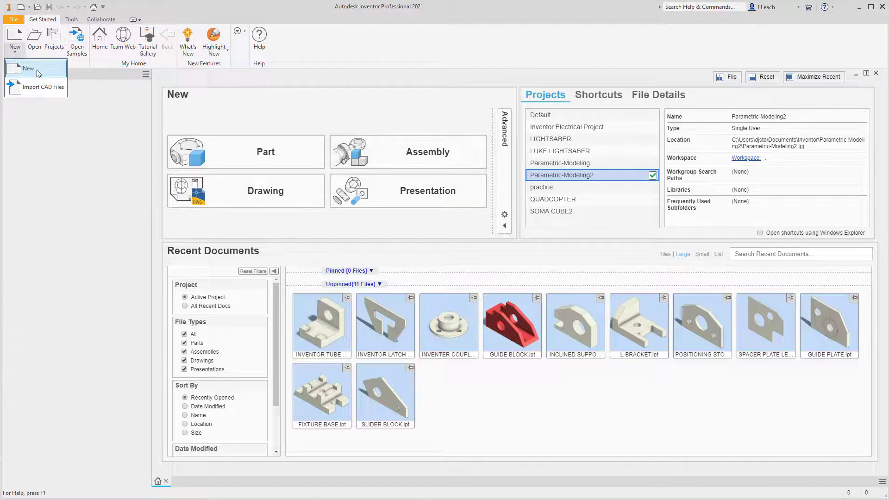
left_click(28, 69)
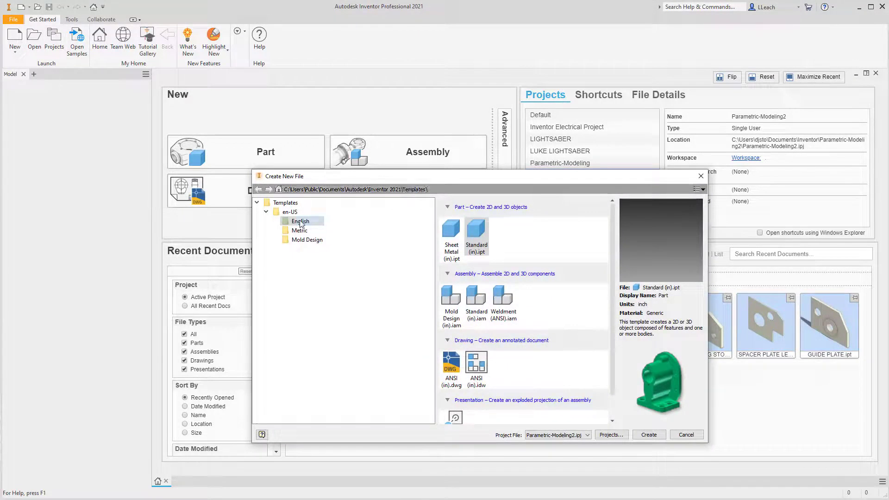
left_click(480, 230)
left_click(649, 434)
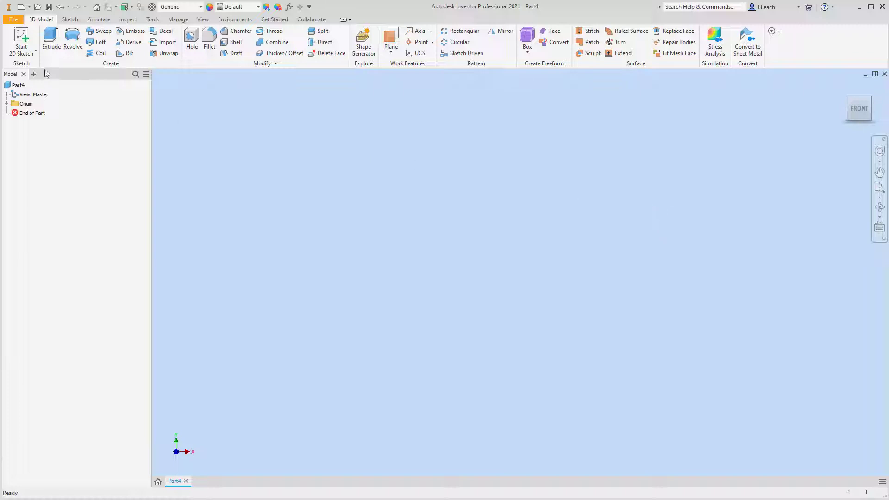
Start a 2D sketch, Sketch1, on Part4's XY plane.
left_click(28, 56)
left_click(42, 72)
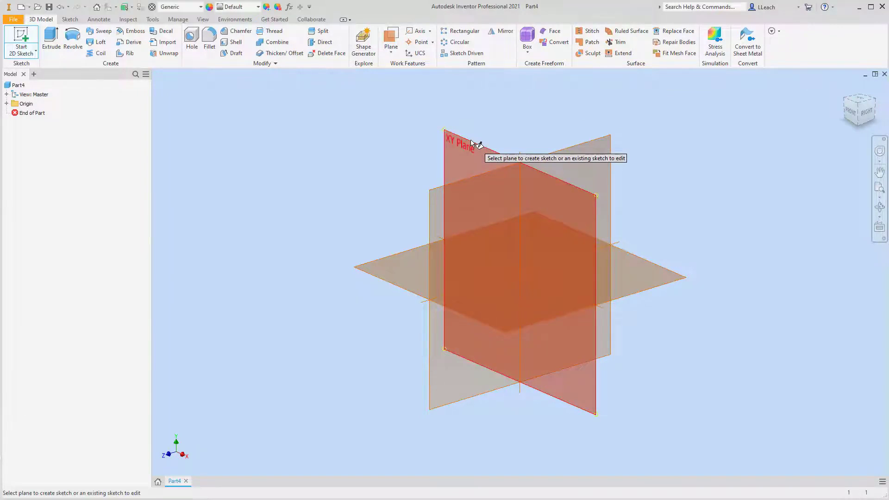
left_click(470, 140)
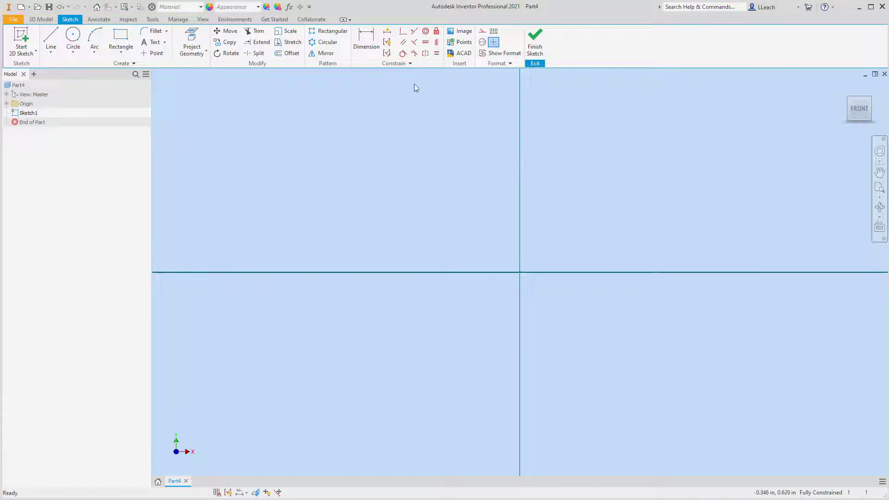
Pan the sketch so the origin sits lower right, with the Line tool active.
middle_click_drag(441, 105, 394, 135)
left_click(51, 52)
mouse_move(354, 105)
middle_mouse_down()
mouse_move(314, 135)
mouse_move(286, 136)
middle_mouse_up()
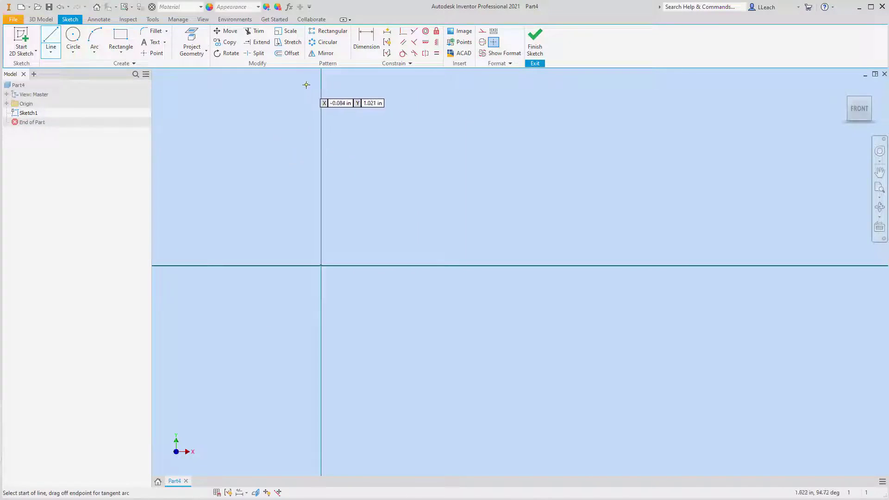
middle_click_drag(304, 81, 355, 113)
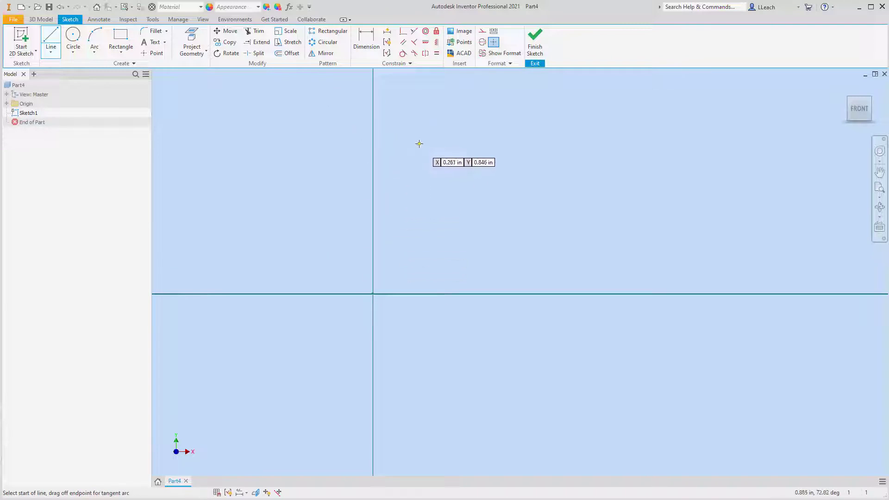
middle_click_drag(411, 142, 411, 170)
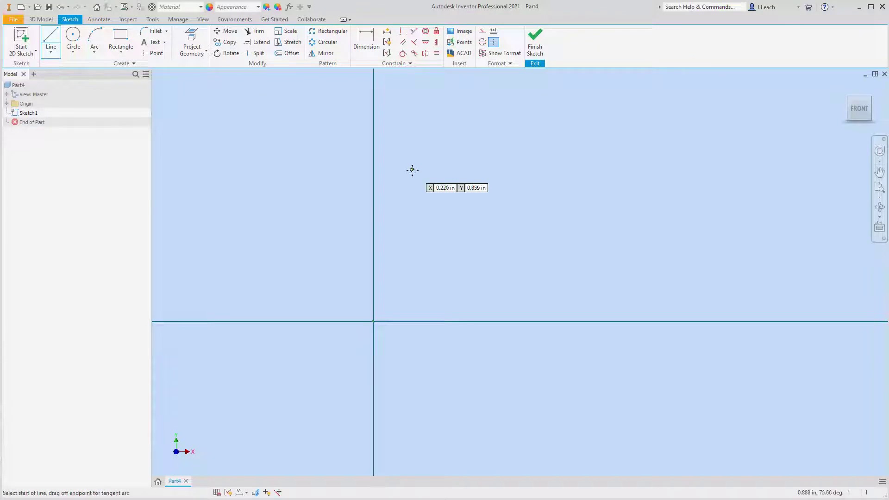
Draw a 0.250 top line, a 3.000 vertical drop and a 2.000 horizontal run.
left_click(352, 101)
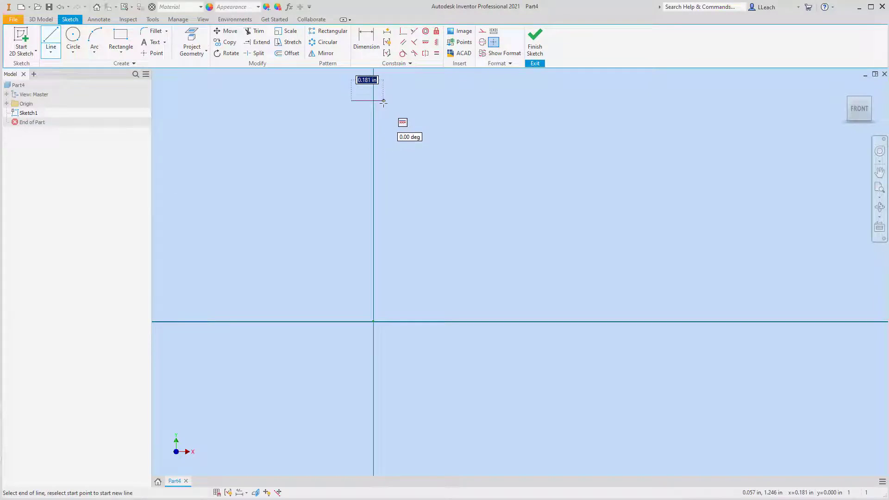
type(".25")
key("Return")
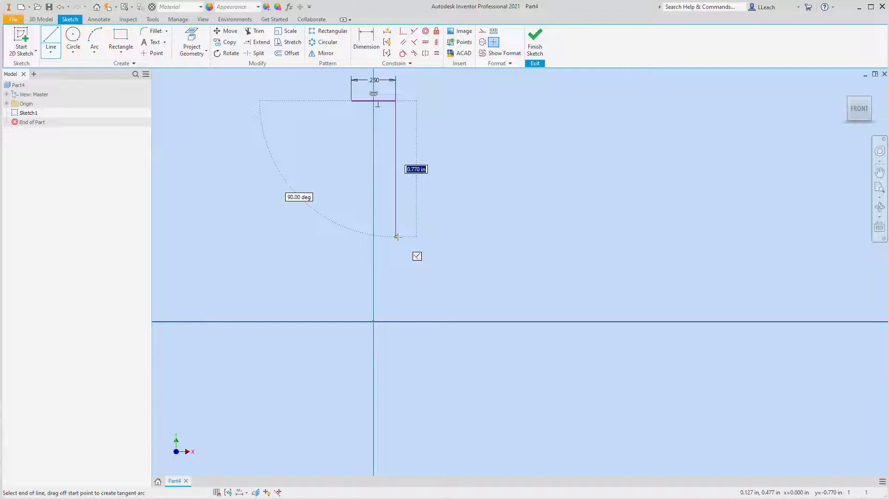
type("3")
key("Return")
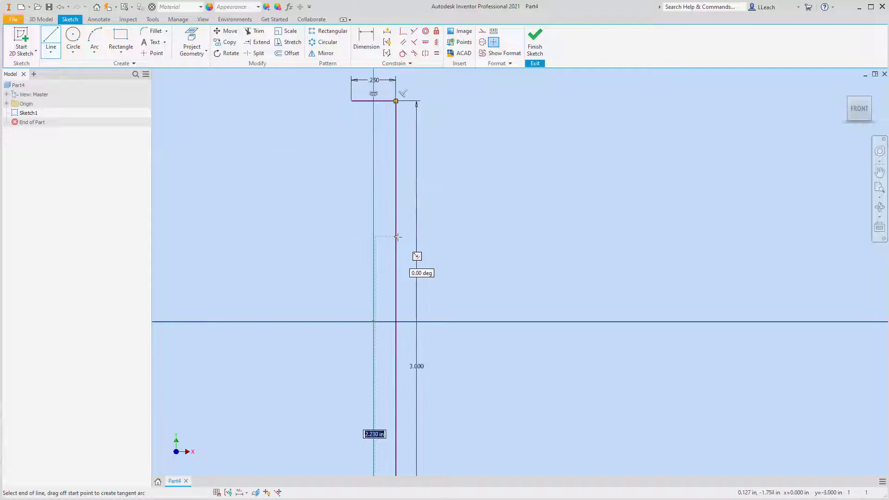
scroll(397, 237, "up", 5)
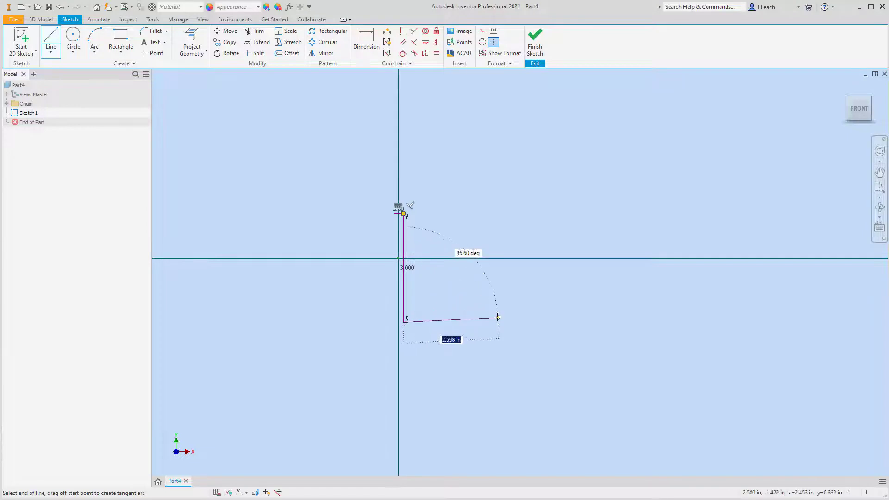
type("2")
key("Return")
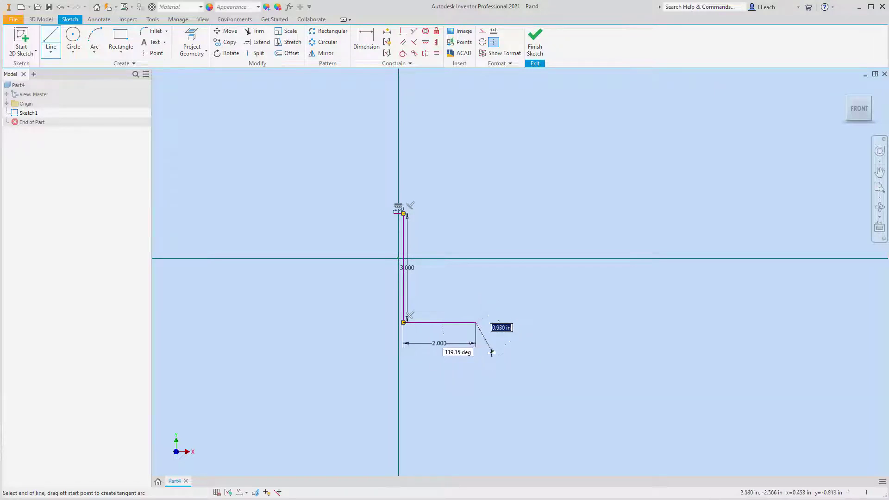
Add a .500 step down and a long horizontal line to the right.
type(".5")
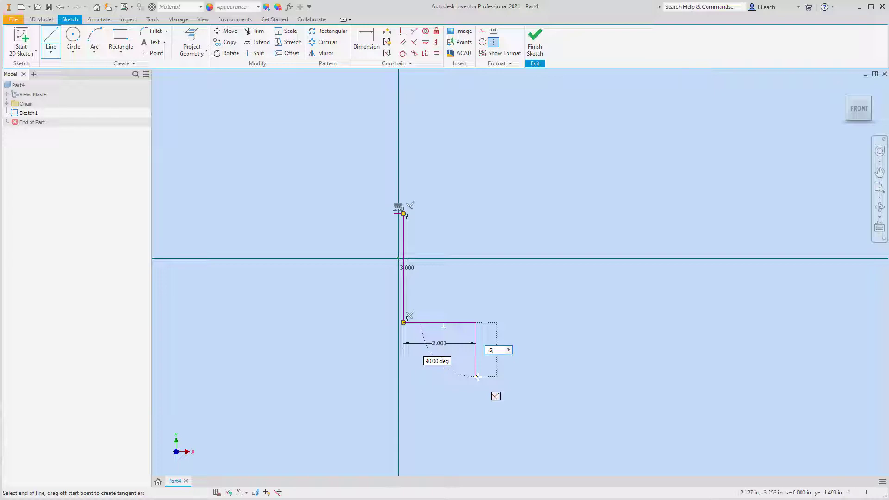
key("Tab")
left_click(477, 377)
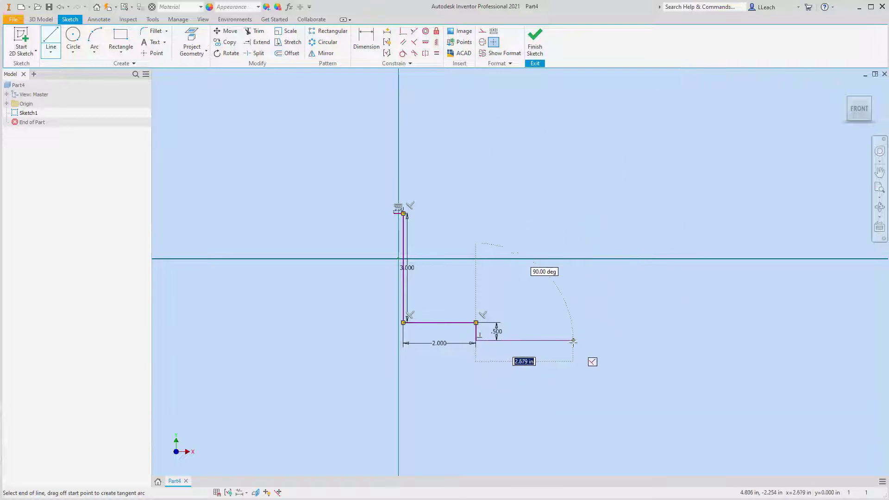
left_click(578, 341)
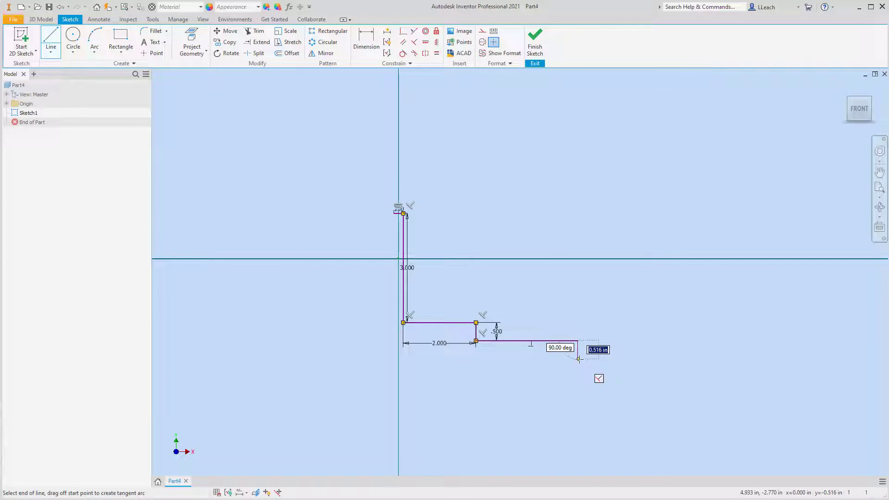
type(".")
Continue the chain with a .500 drop, angled corner, bottom run, short rise and sloped line.
key("Return")
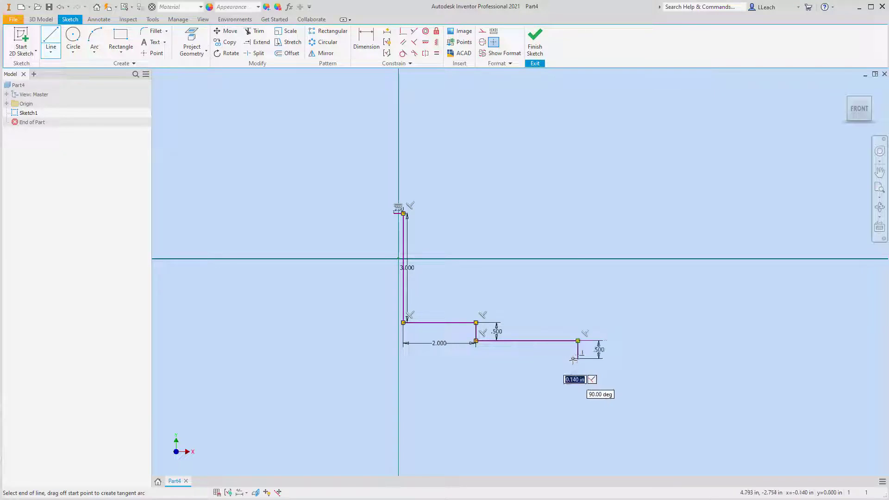
left_click(554, 385)
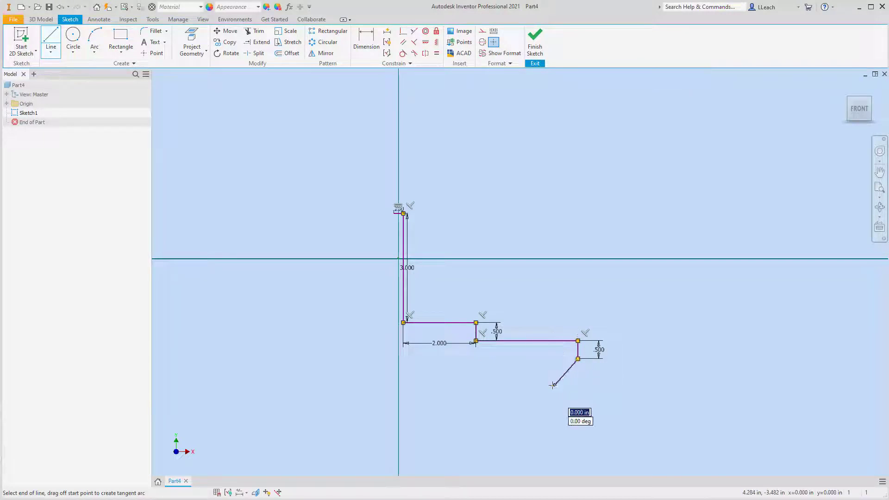
left_click(461, 386)
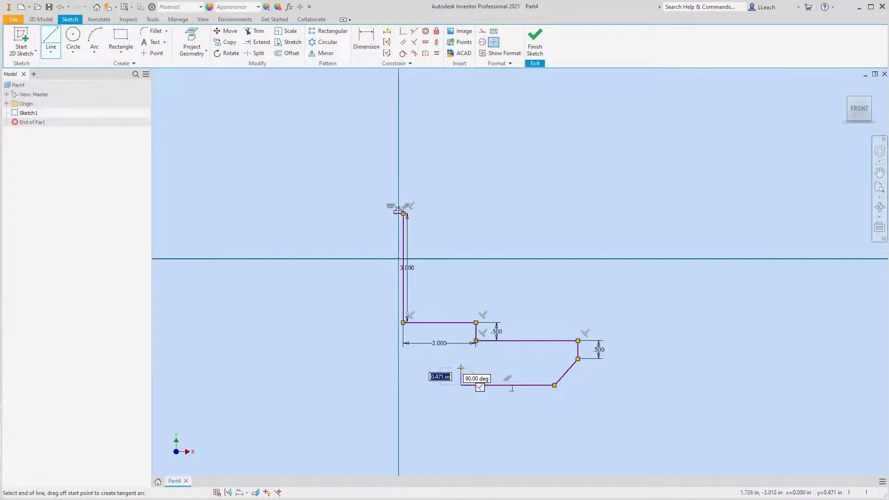
left_click(462, 369)
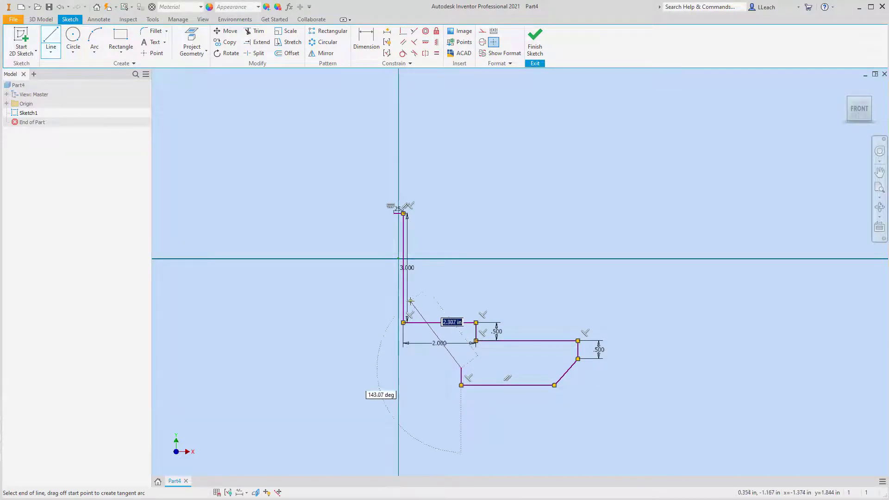
double_click(404, 385)
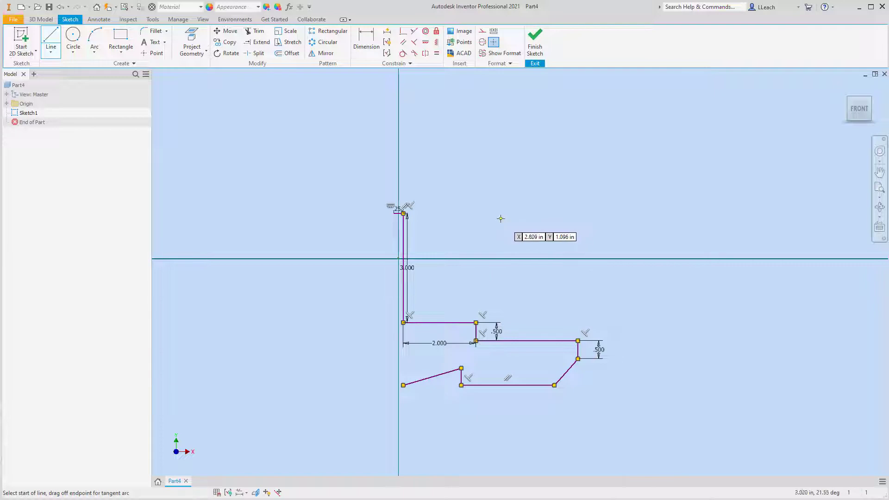
Try and undo a Horizontal constraint on the sloped bottom-left line, then delete that line.
right_click(521, 200)
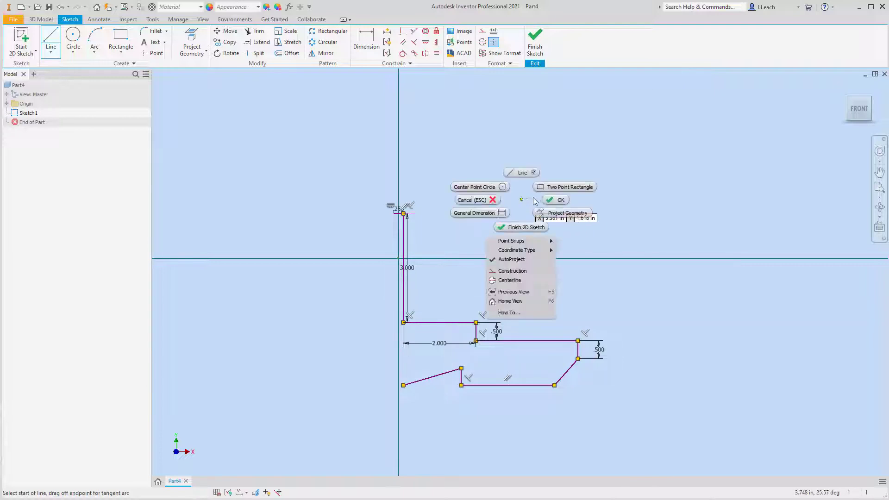
left_click(551, 199)
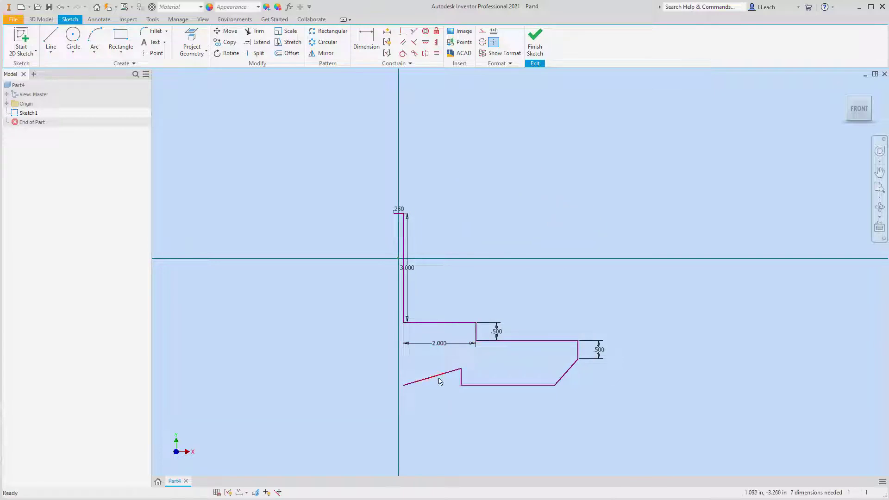
left_click(426, 43)
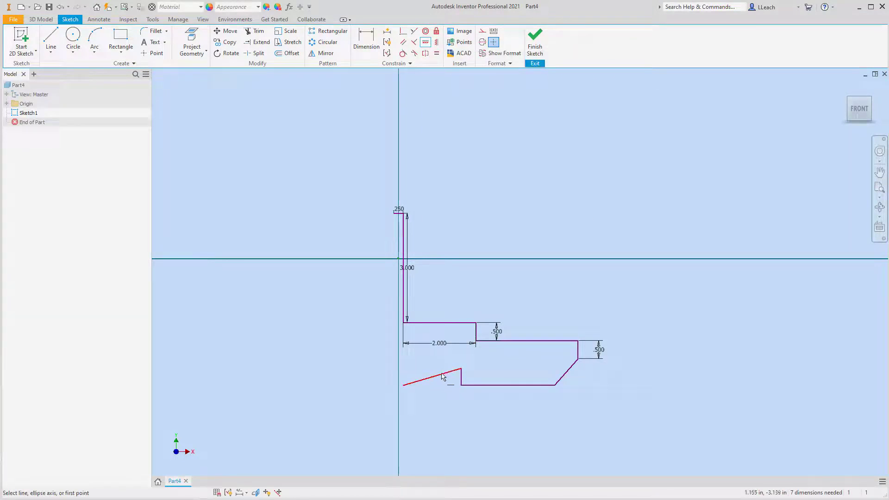
left_click(446, 373)
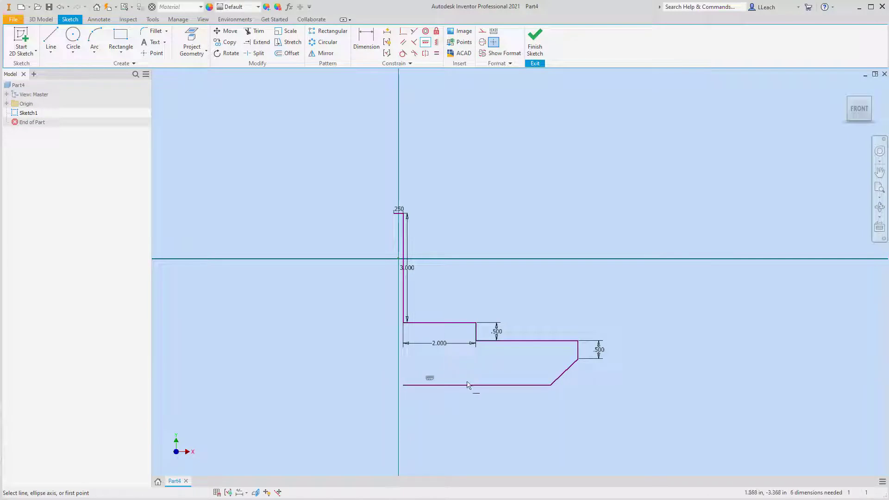
key("Escape")
left_click(59, 7)
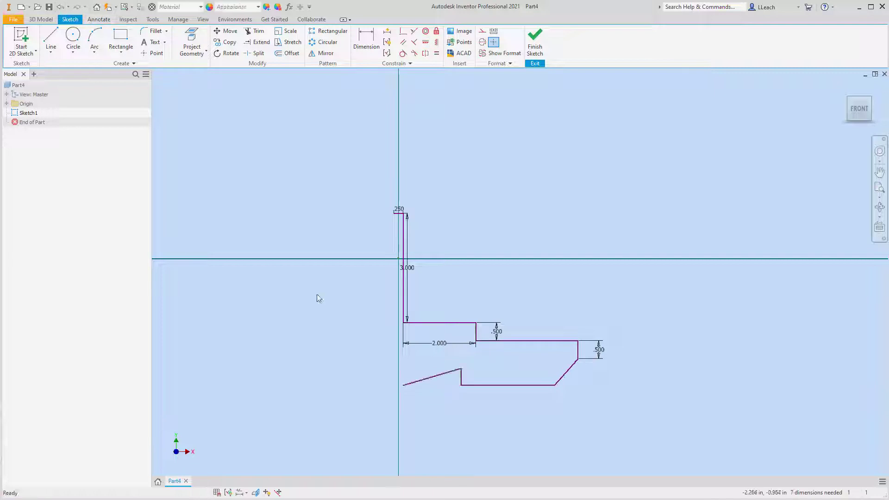
left_click(434, 379)
key("Delete")
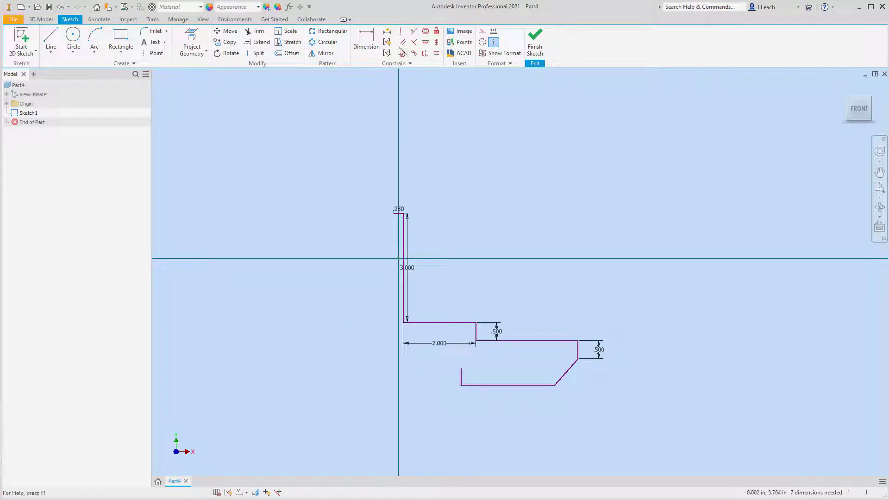
Draw a horizontal line leftward from the top of the short rise to near the Y axis.
left_click(51, 38)
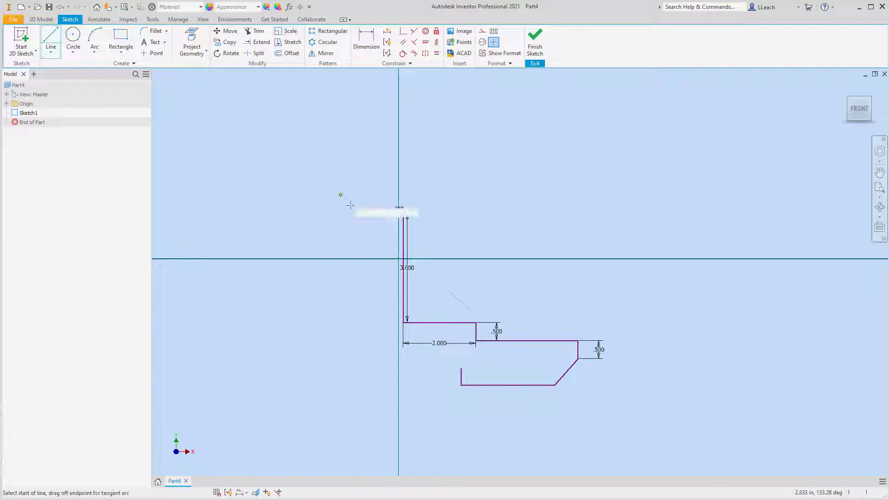
left_click(461, 368)
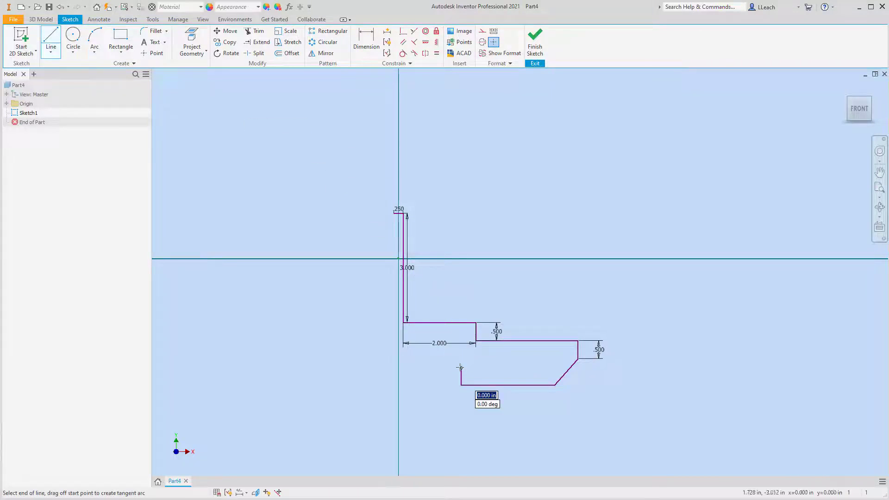
left_click(406, 368)
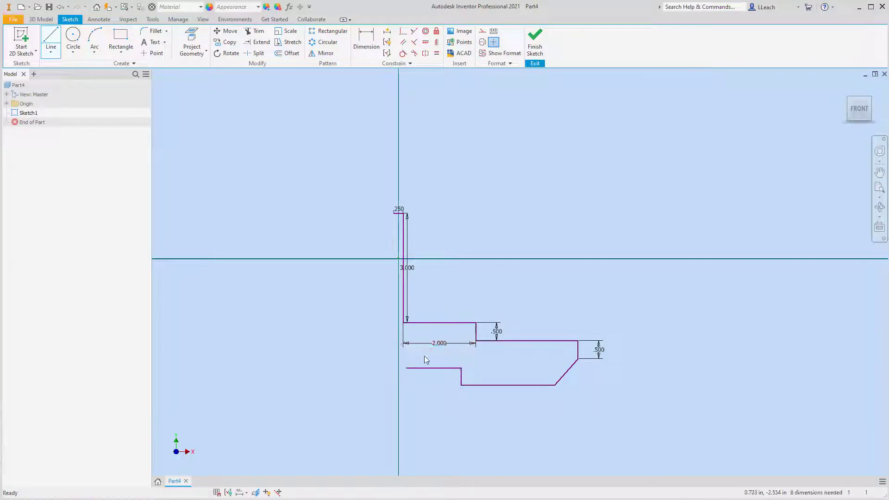
key("Escape")
scroll(418, 370, "down", 1)
scroll(418, 370, "up", 5)
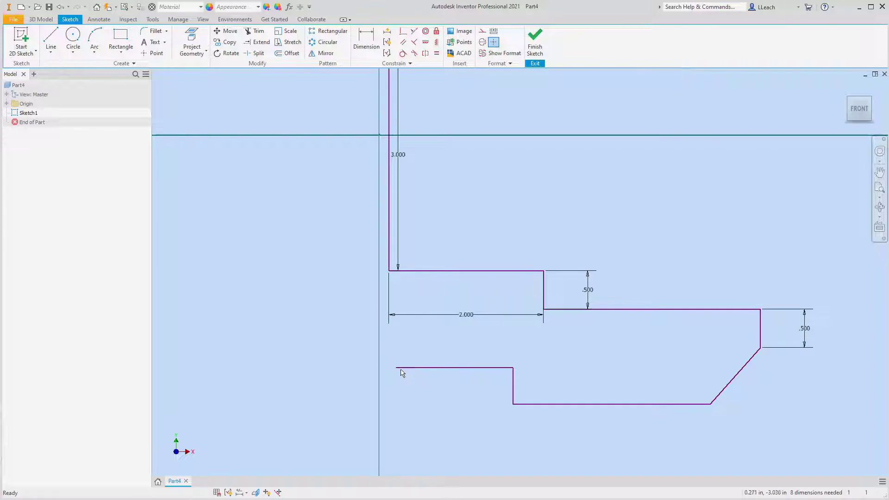
scroll(460, 333, "up", 3)
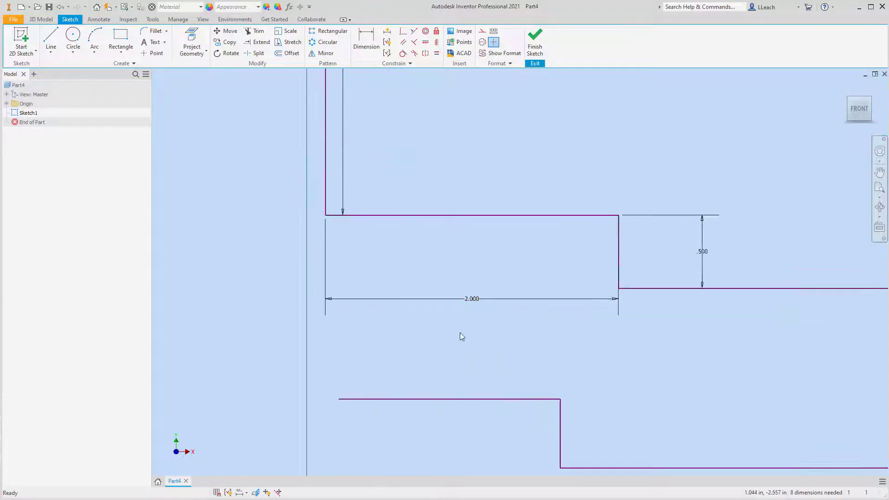
scroll(477, 325, "down", 5)
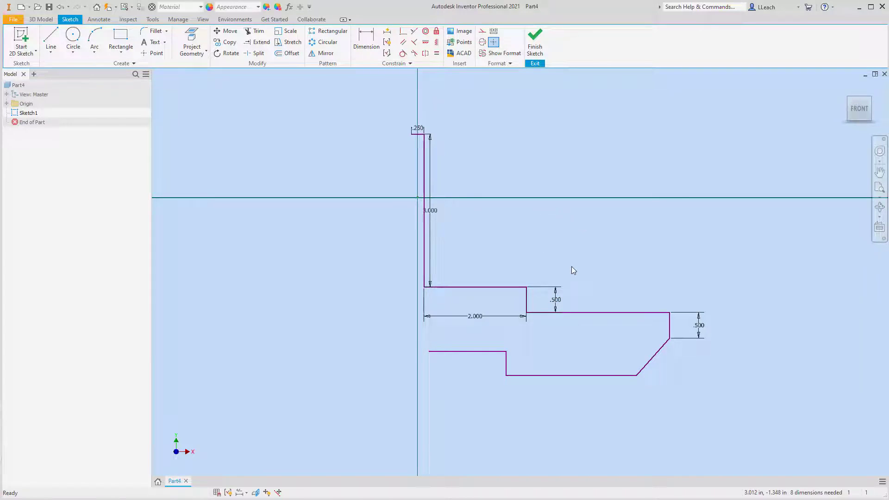
key("d")
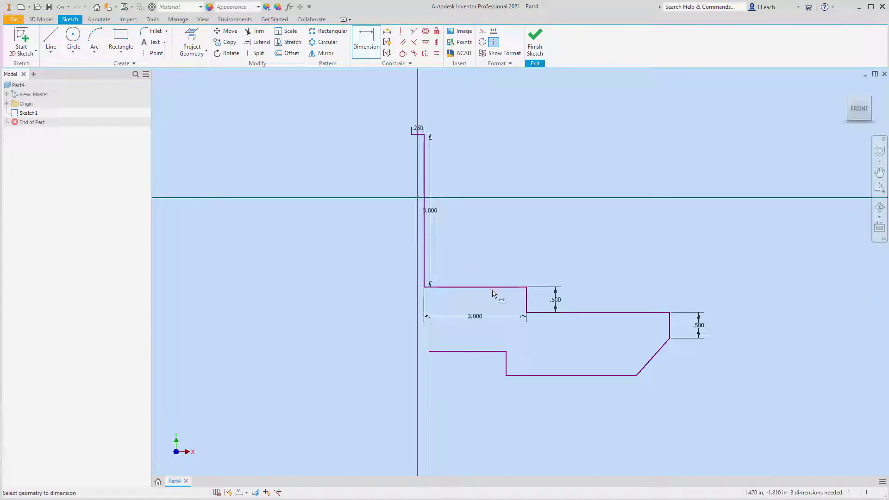
Add vertical dimensions of 1.250 to the new lower line and 1.750 to the bottom edge.
left_click(486, 288)
left_click(473, 351)
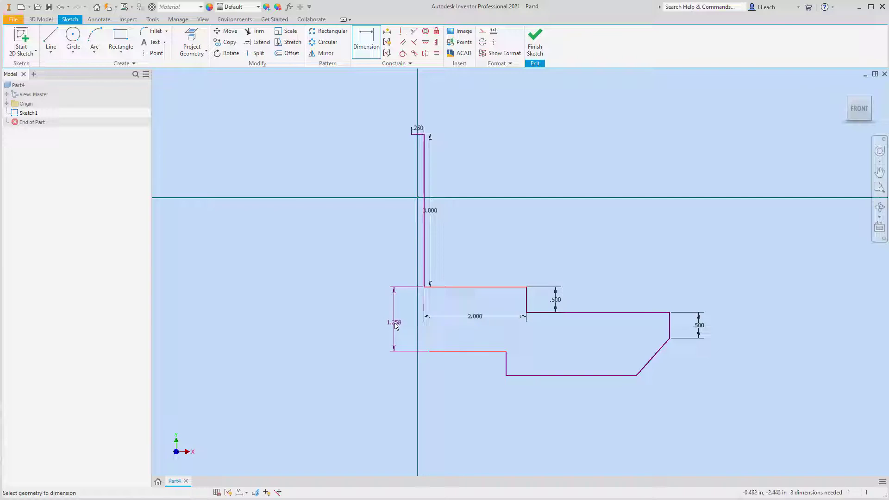
left_click(395, 326)
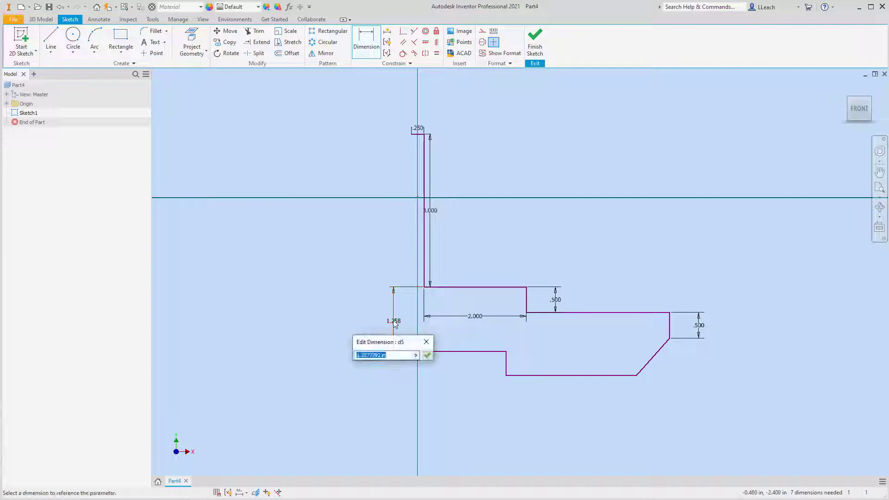
type("1.25")
key("Return")
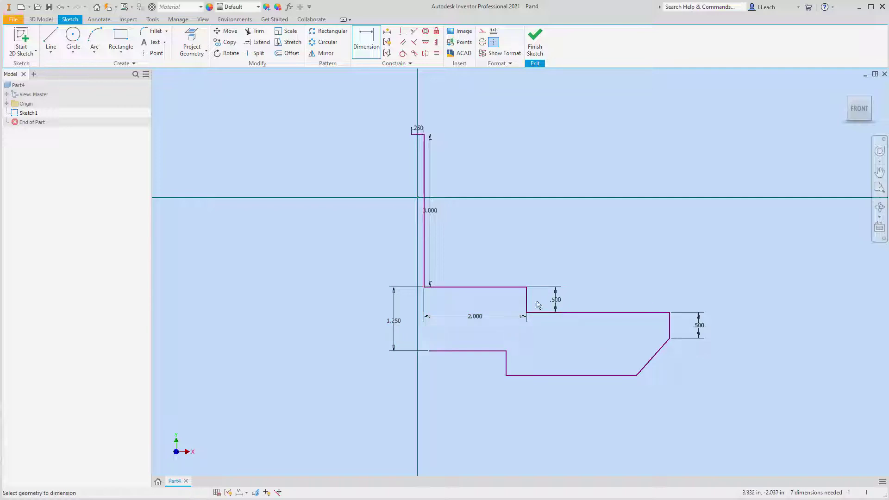
left_click(514, 288)
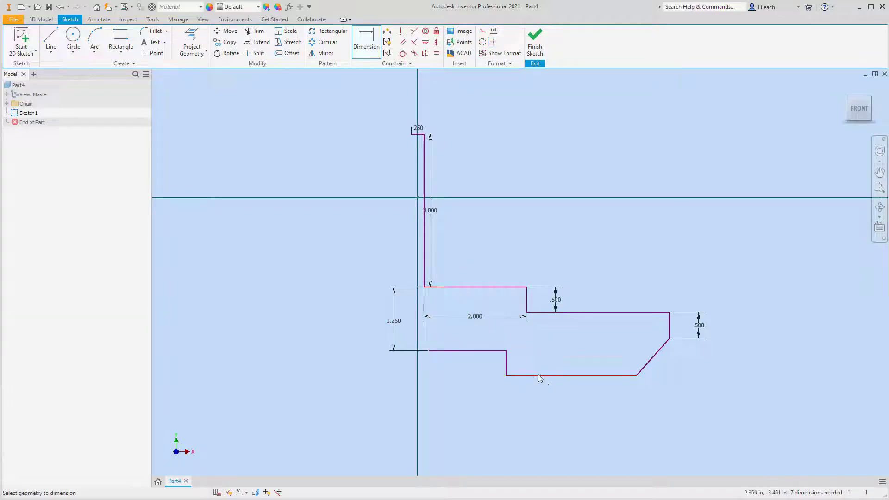
left_click(540, 375)
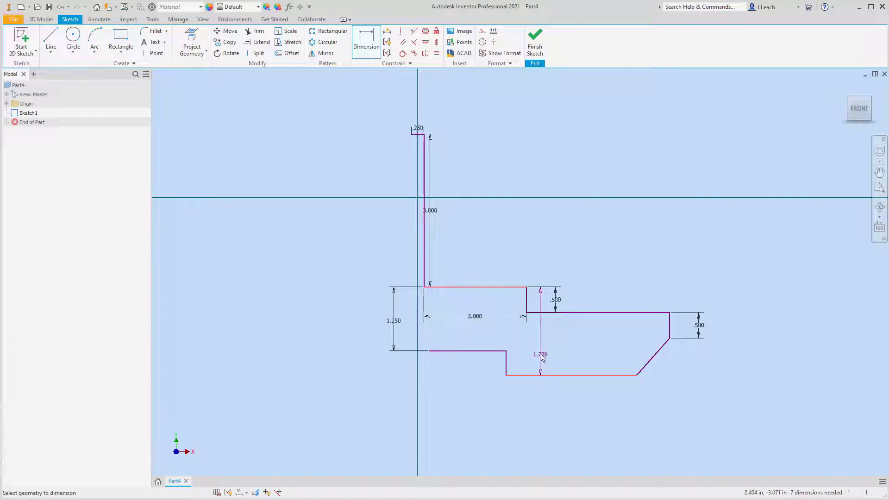
left_click(542, 348)
type("1.75")
key("Return")
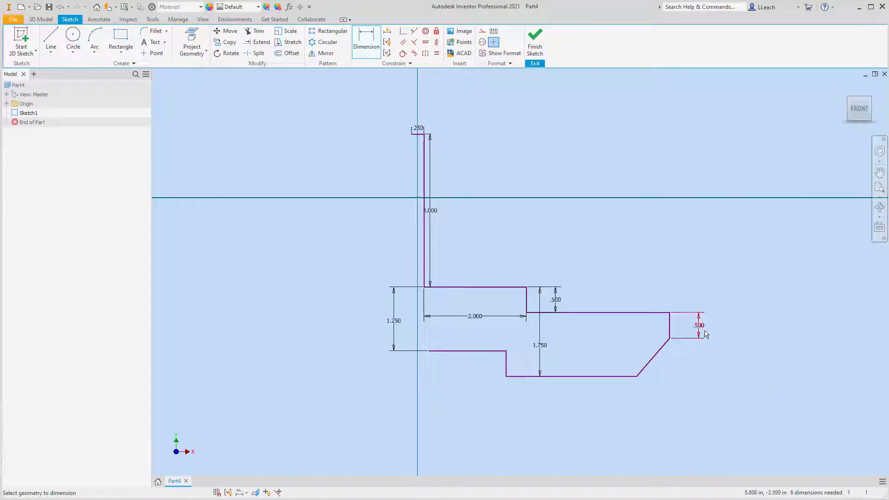
Dimension the bottom edge length to 2.750.
left_click(571, 381)
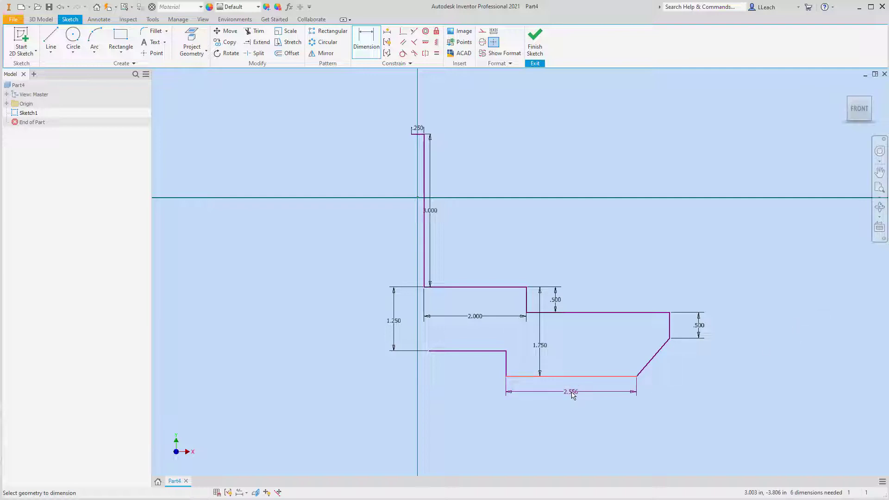
left_click(572, 393)
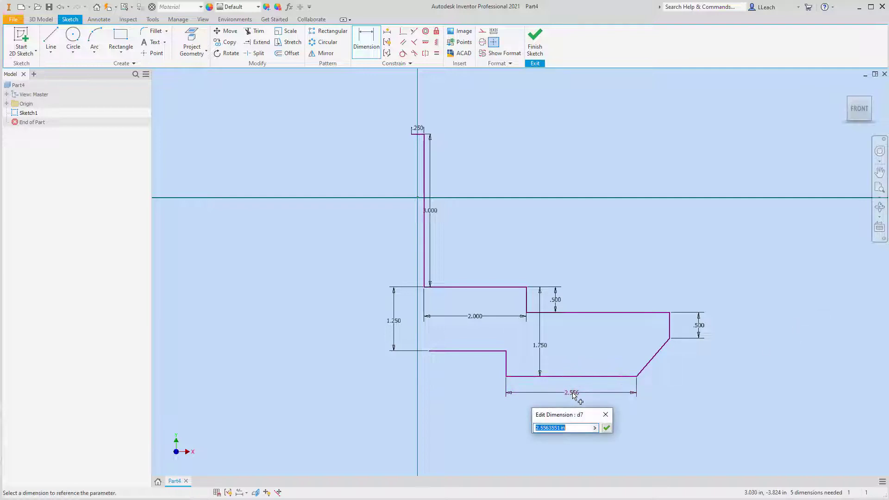
type("2.75")
key("Return")
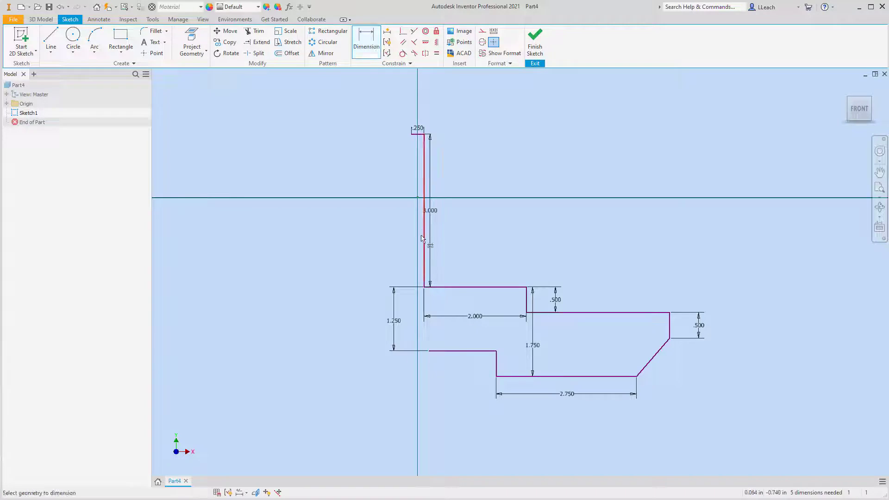
Set a 0 offset so the new lower line ends exactly on the vertical axis.
left_click(425, 288)
left_click(430, 353)
scroll(425, 360, "up", 2)
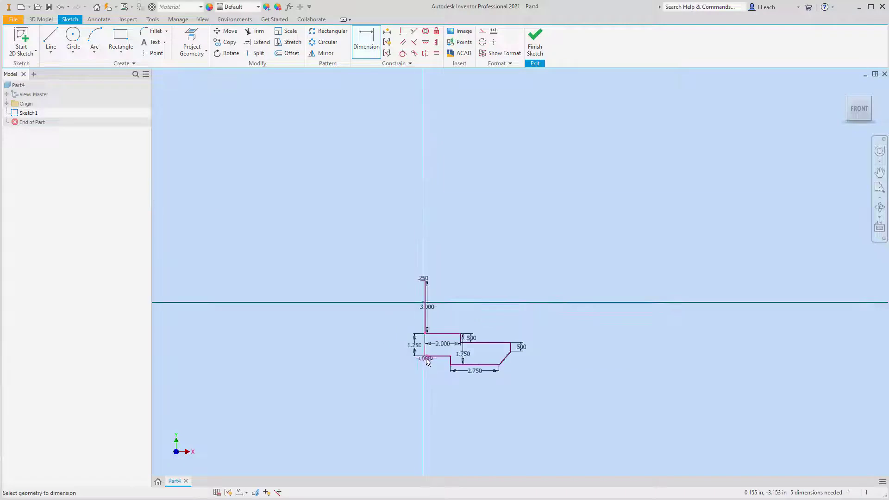
scroll(426, 361, "down", 6)
scroll(426, 361, "down", 2)
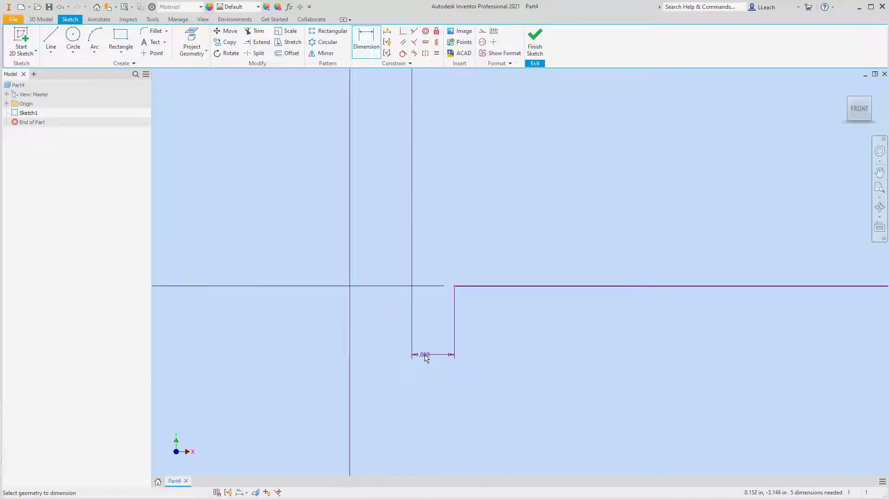
left_click(429, 352)
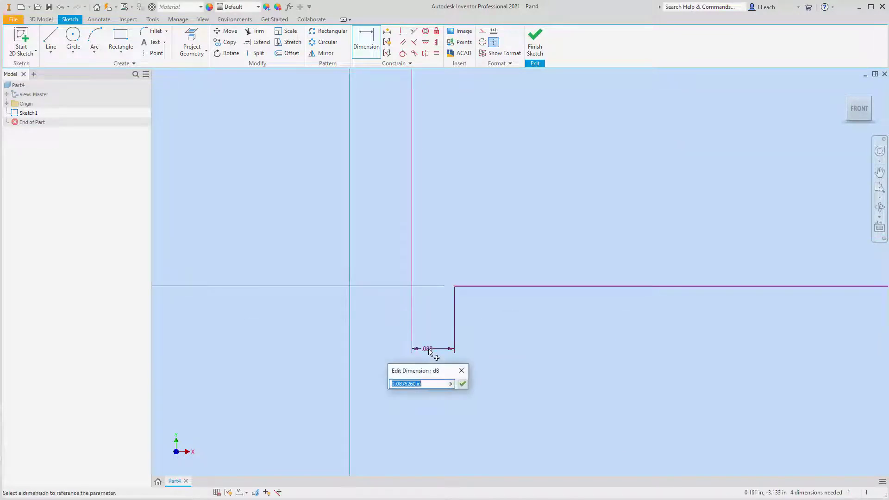
type("0")
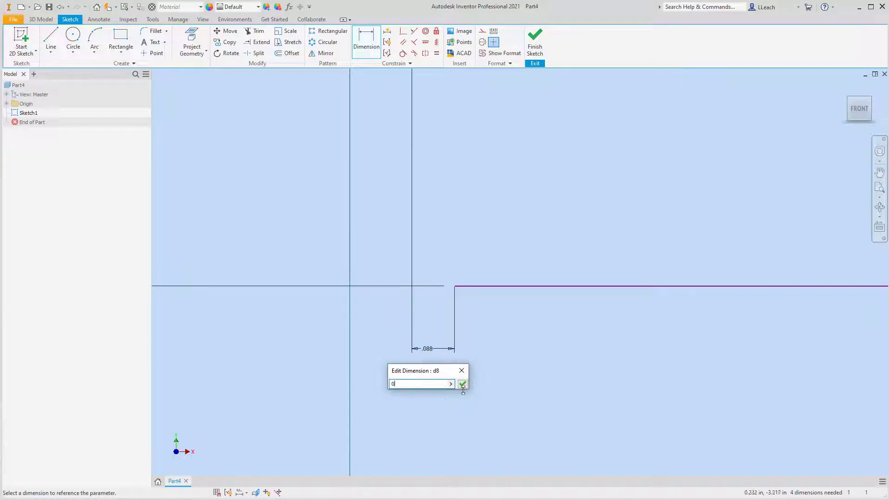
left_click(463, 384)
scroll(461, 288, "up", 5)
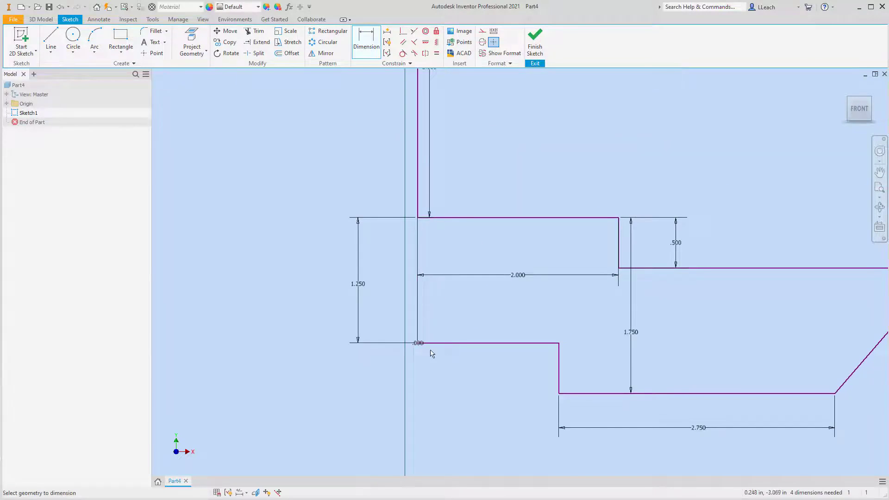
scroll(484, 298, "up", 2)
scroll(432, 302, "down", 3)
scroll(440, 303, "up", 3)
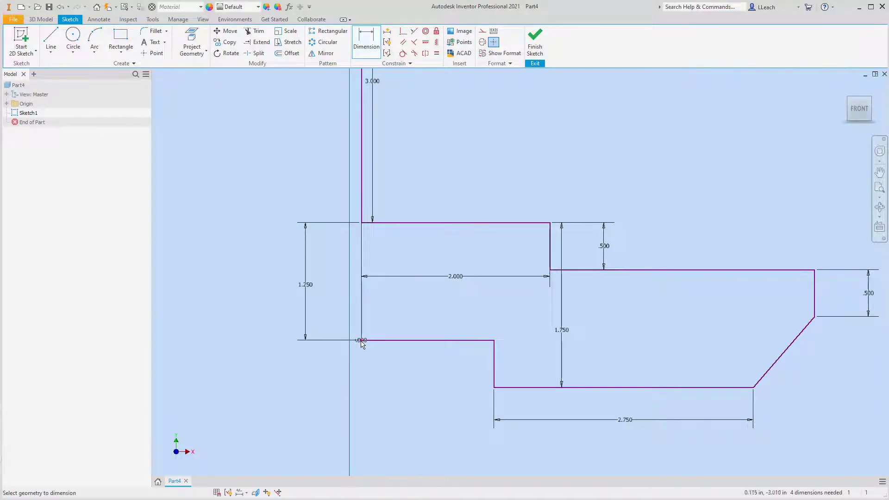
Dimension the step width to .750.
left_click(494, 375)
left_click(438, 370)
left_click(438, 370)
type(".75")
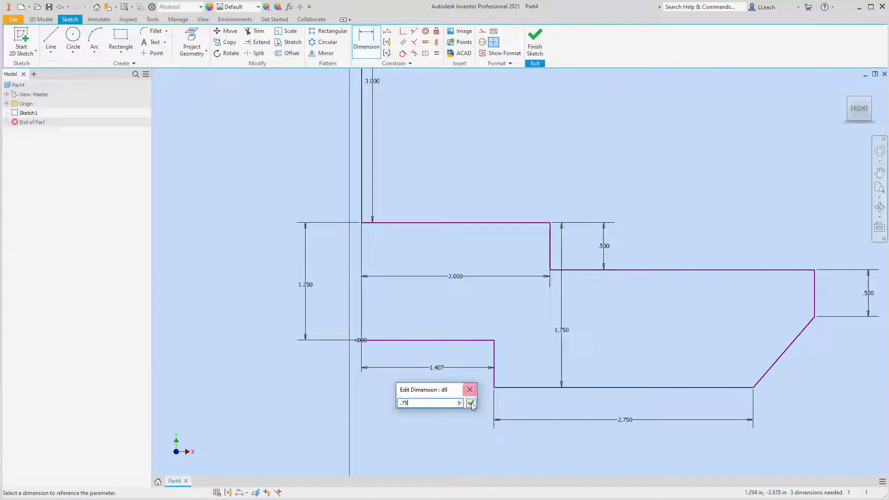
left_click(471, 403)
scroll(719, 336, "up", 3)
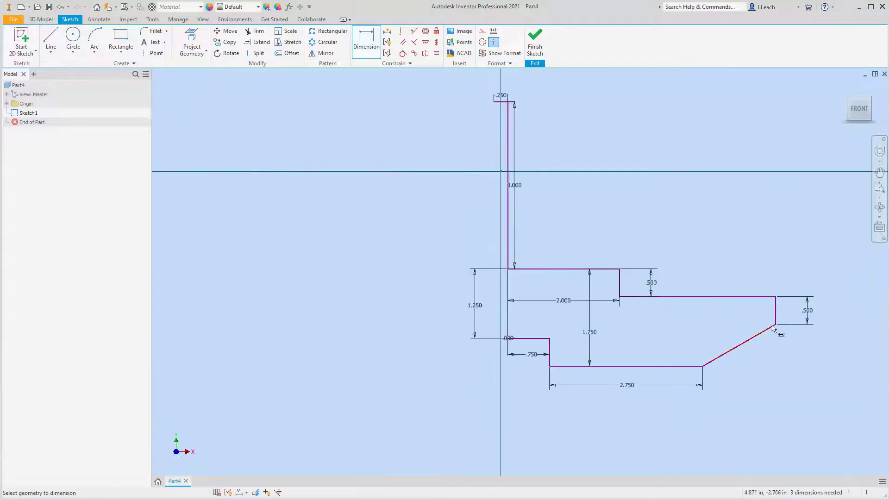
scroll(744, 316, "up", 2)
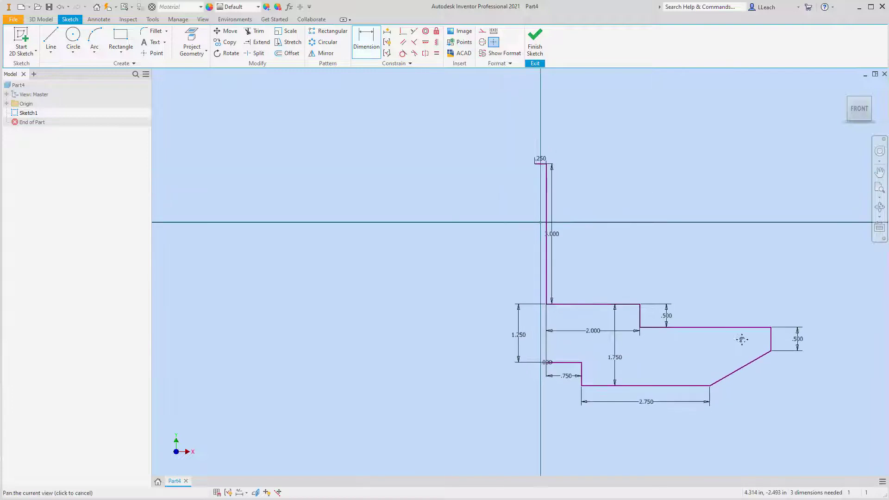
Add a 4.500 horizontal dimension from the tall upright line to the profile's right-end edge.
mouse_move(719, 286)
middle_mouse_down()
mouse_move(694, 293)
mouse_move(674, 284)
middle_mouse_up()
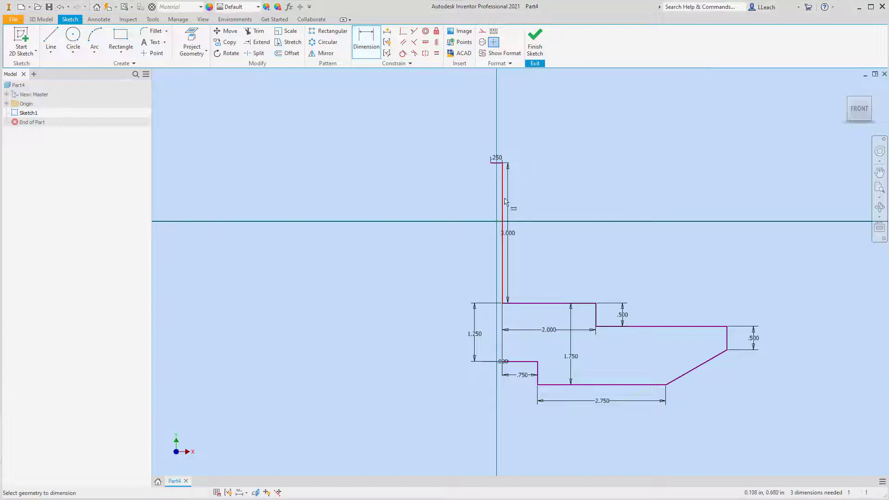
left_click(504, 273)
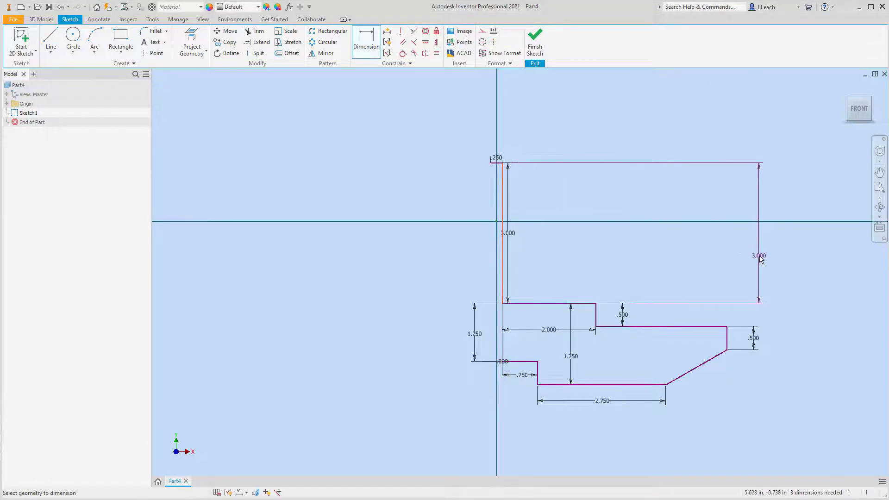
left_click(728, 332)
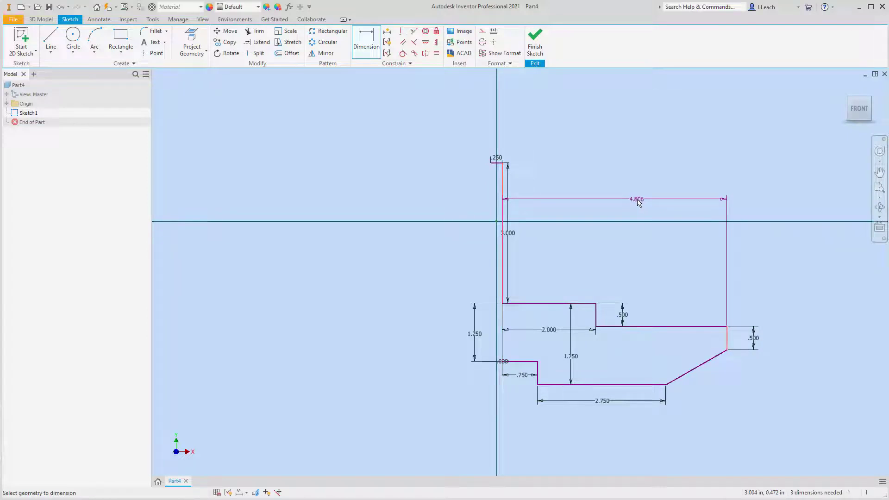
left_click(638, 203)
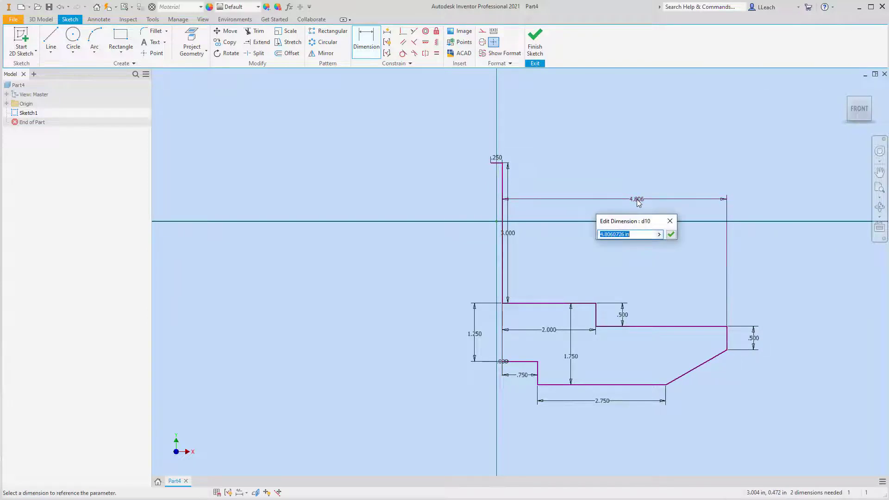
type("4.5")
key("Return")
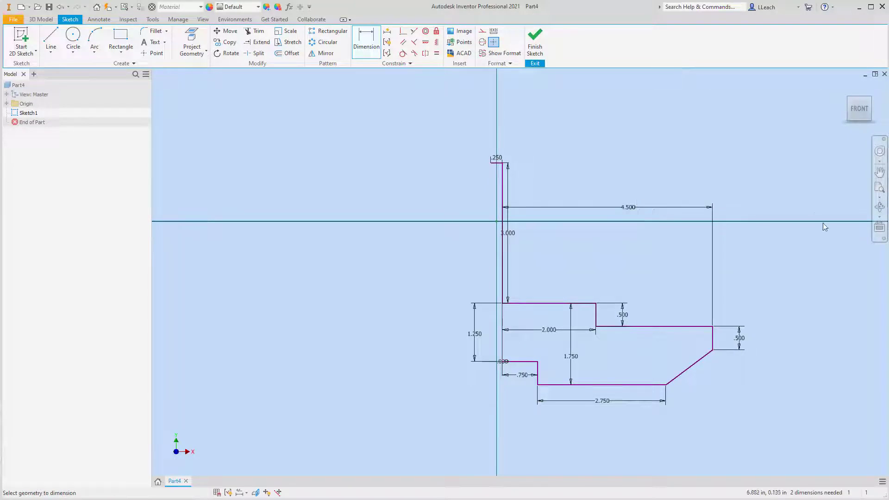
scroll(573, 208, "up", 2)
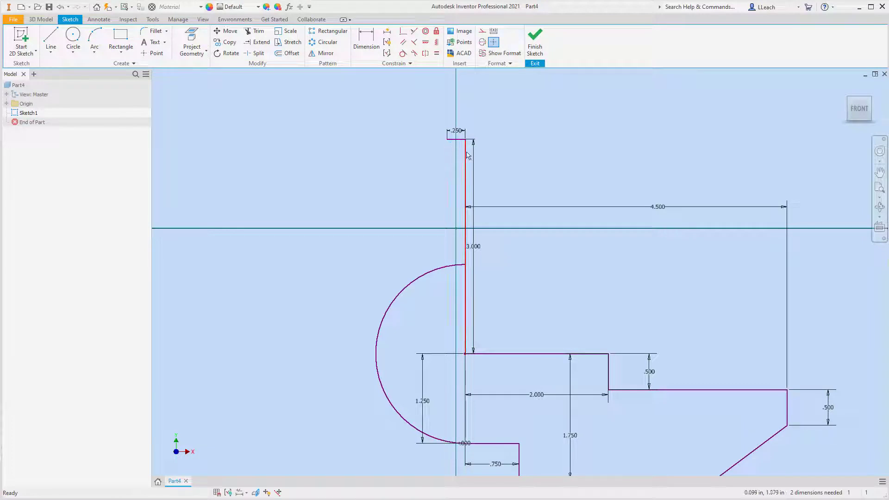
middle_click_drag(506, 142, 508, 165)
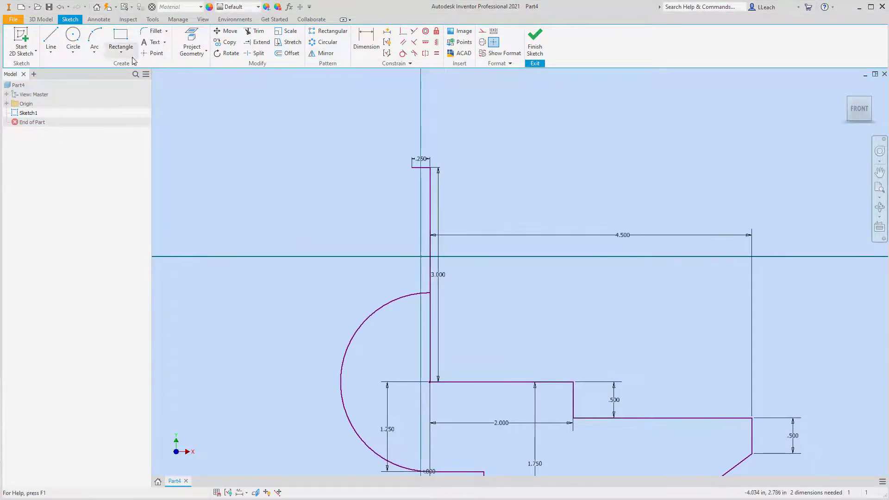
With the Line tool, drop a .500 vertical line from the .250 top edge's left endpoint.
left_click(73, 36)
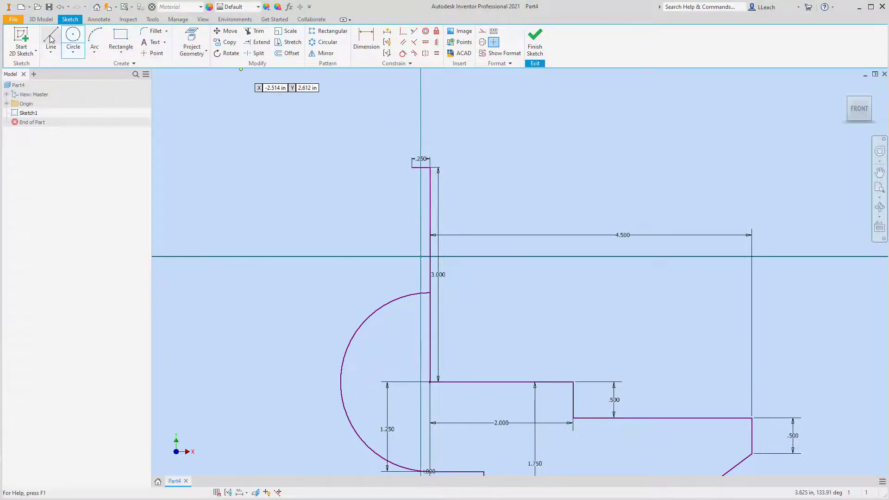
left_click(51, 39)
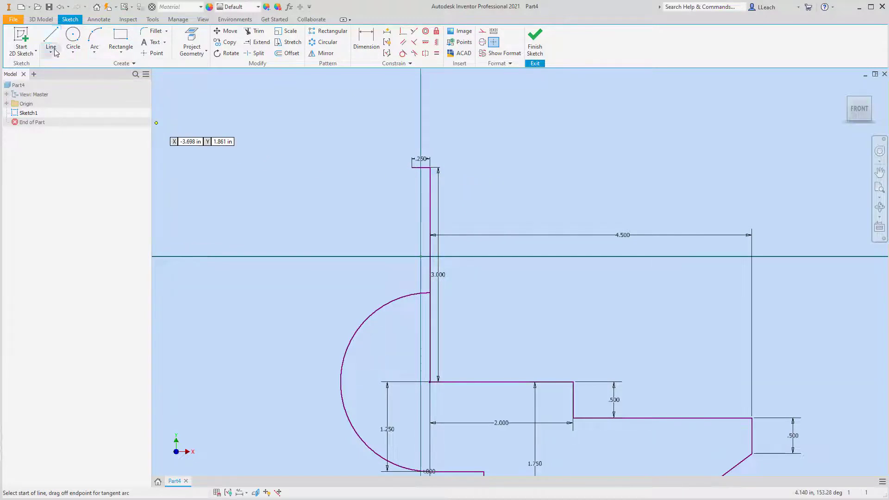
left_click(50, 20)
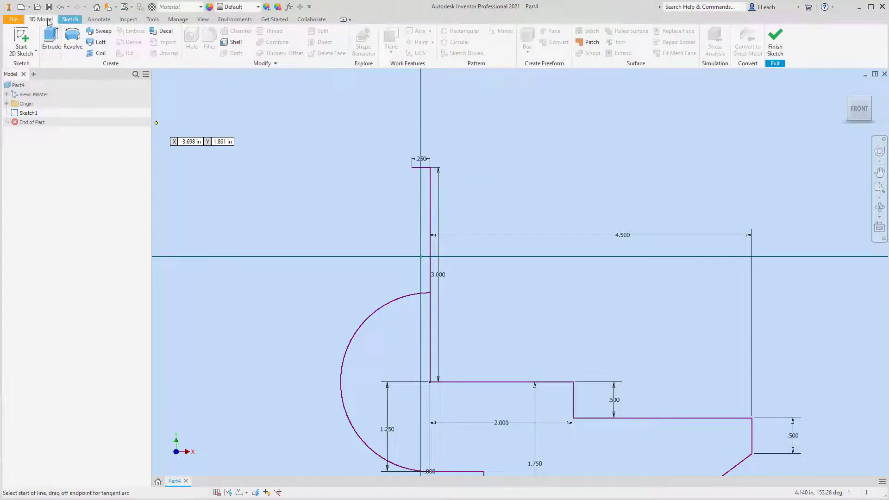
left_click(67, 19)
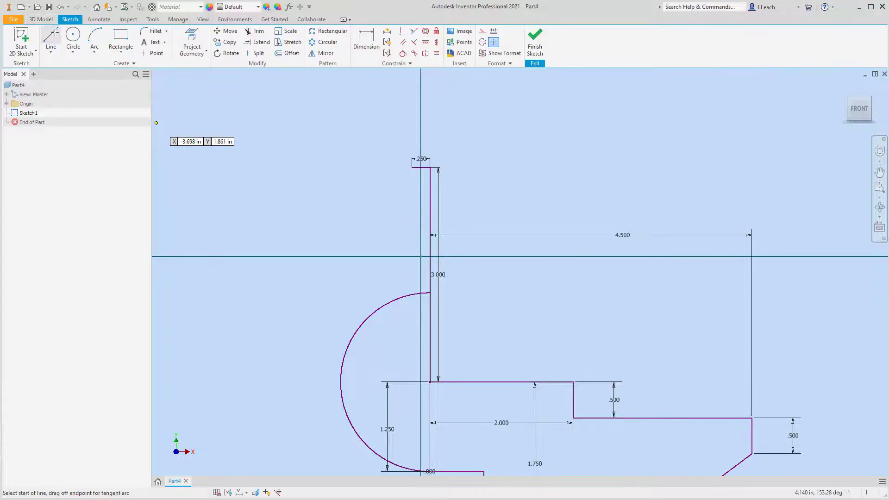
scroll(412, 168, "up", 4)
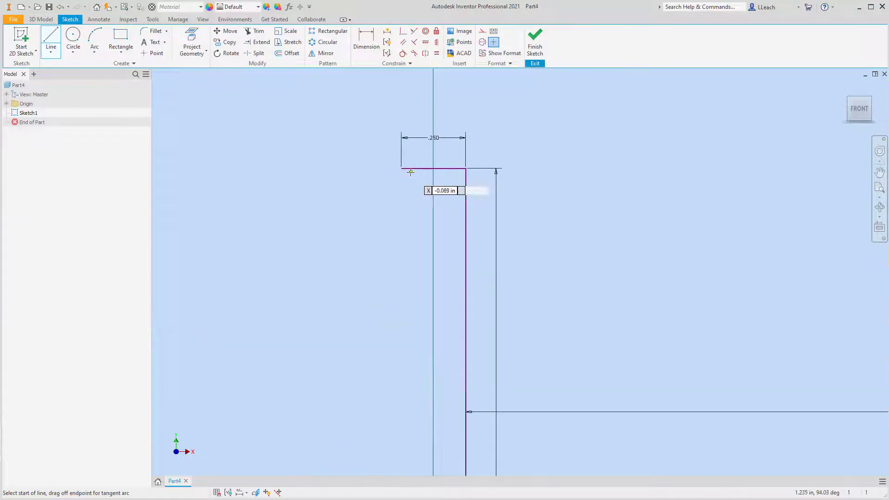
left_click(401, 169)
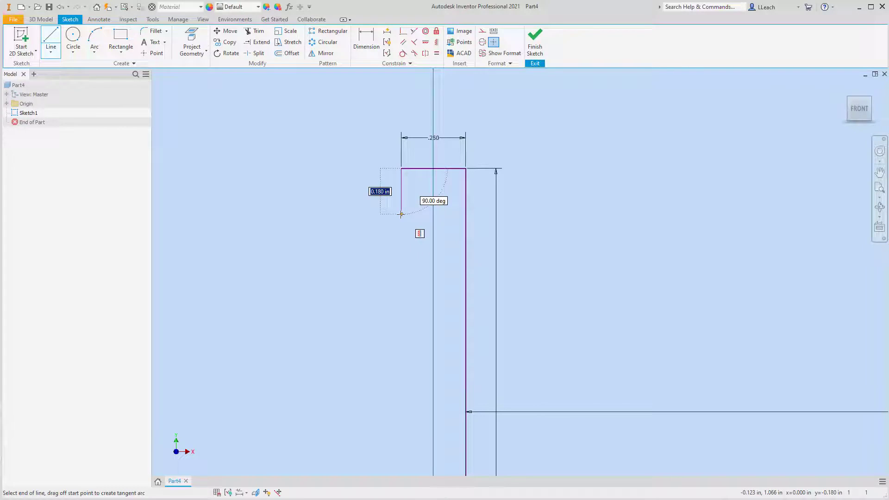
type(".5")
key("Return")
key("Escape")
scroll(365, 149, "up", 1)
scroll(366, 149, "down", 3)
scroll(365, 149, "up", 3)
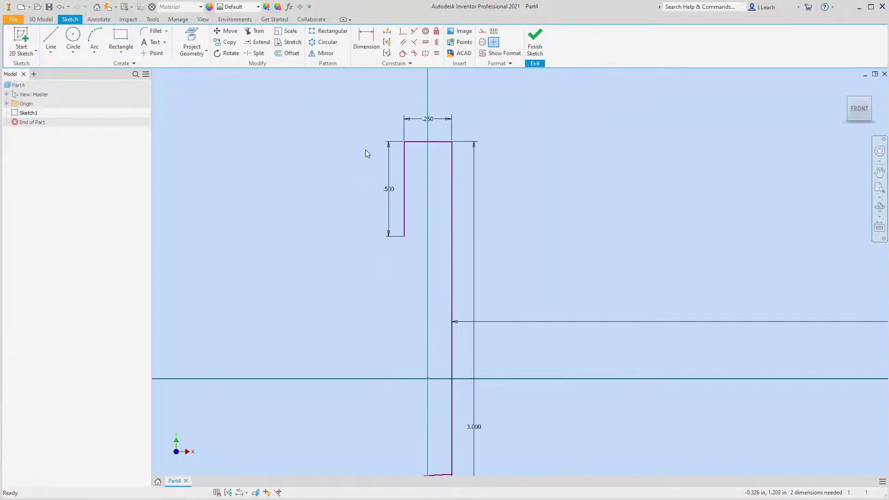
Draw a center-point circle on the 0.500 line's lower end, reaching the top corner (1.000 diameter).
left_click(73, 54)
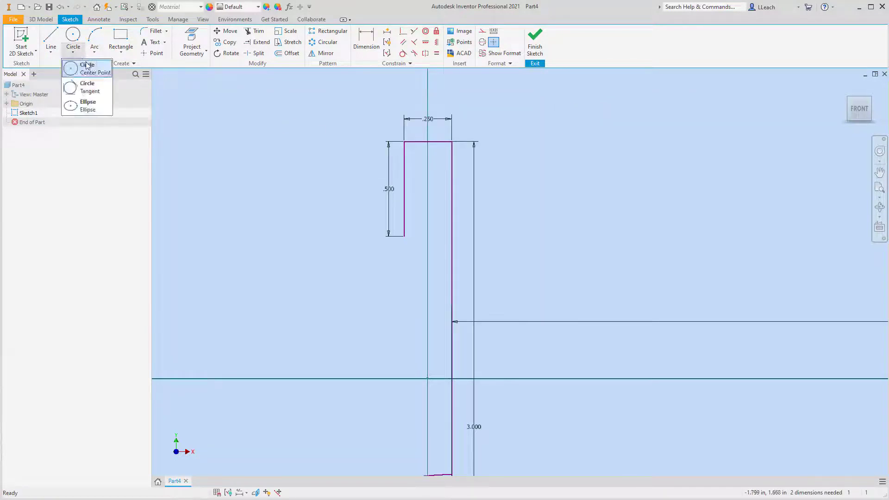
left_click(93, 71)
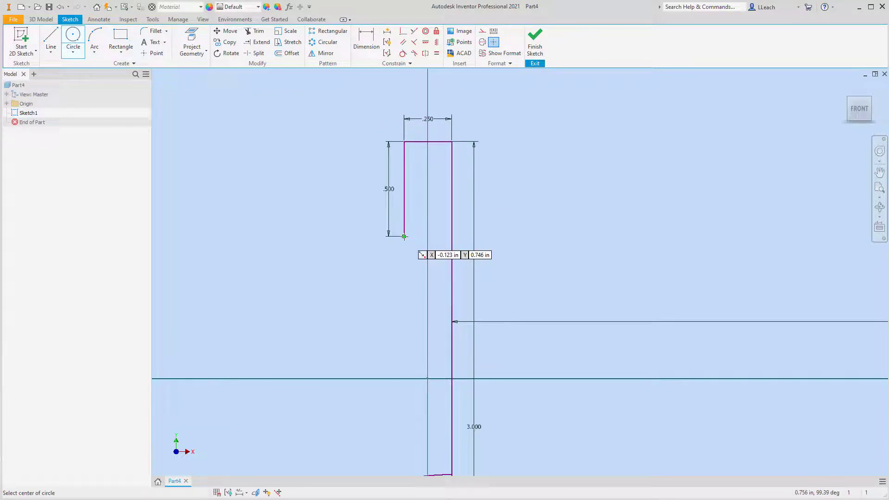
left_click(404, 236)
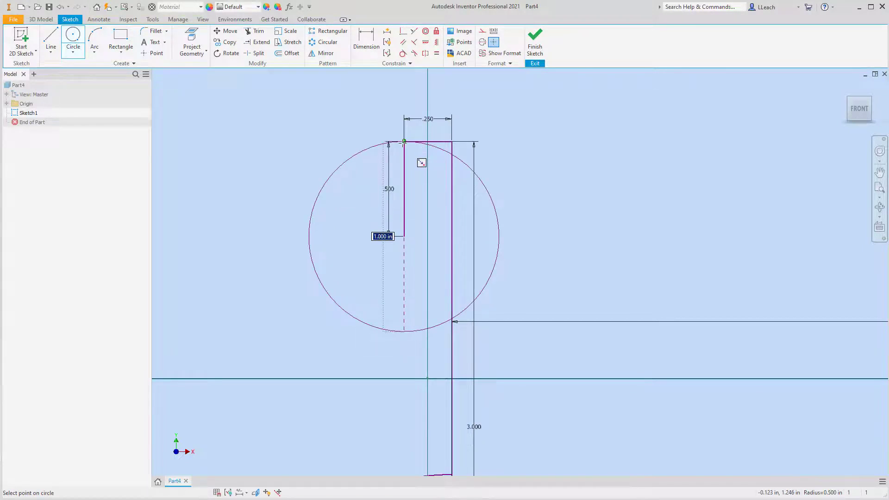
left_click(404, 141)
scroll(436, 157, "up", 2)
key("Escape")
middle_click_drag(485, 151, 578, 118)
scroll(577, 118, "down", 3)
scroll(578, 121, "up", 5)
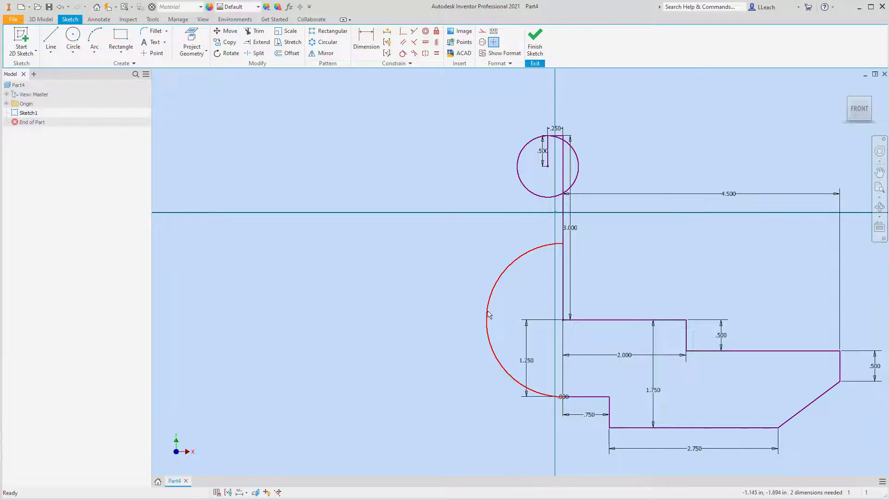
middle_click_drag(515, 193, 449, 218)
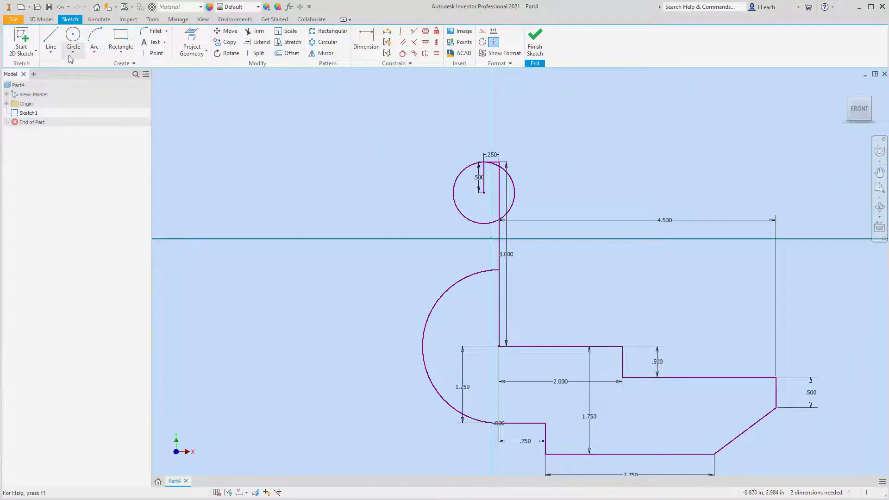
Draw a sloped line from a point on the large left arc to the 1.000 circle.
left_click(52, 55)
left_click(56, 69)
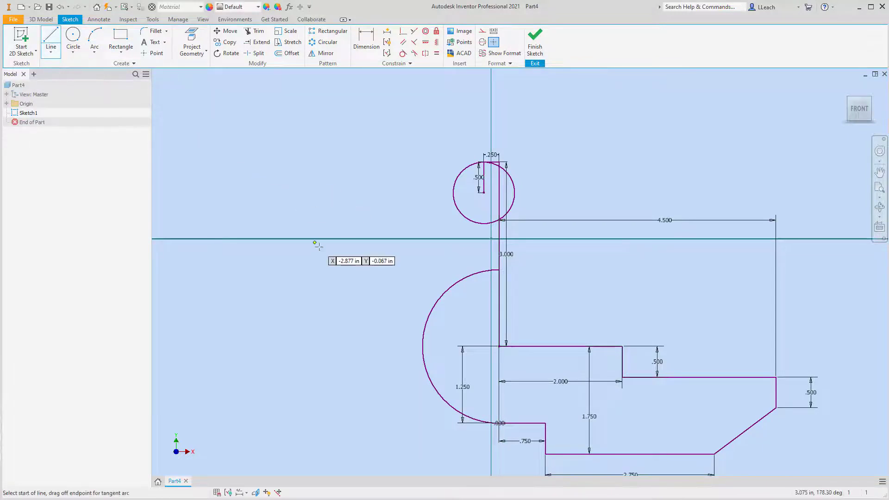
left_click(433, 309)
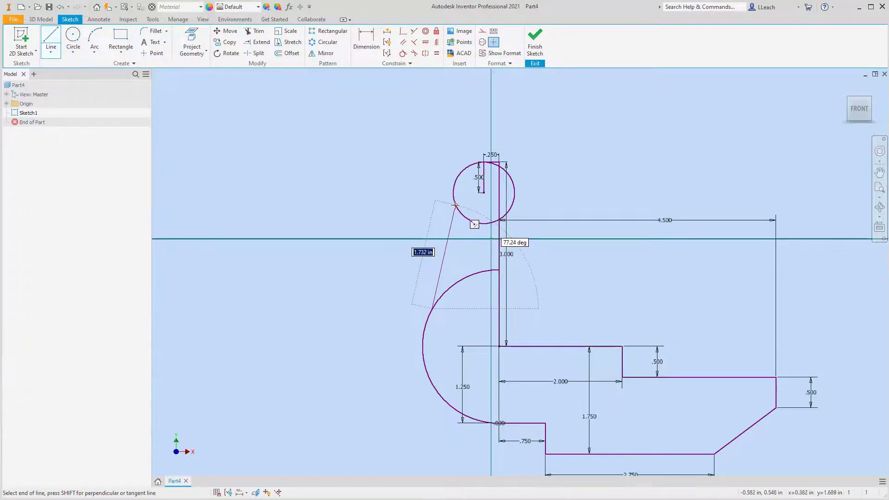
scroll(455, 203, "down", 3)
scroll(456, 204, "up", 6)
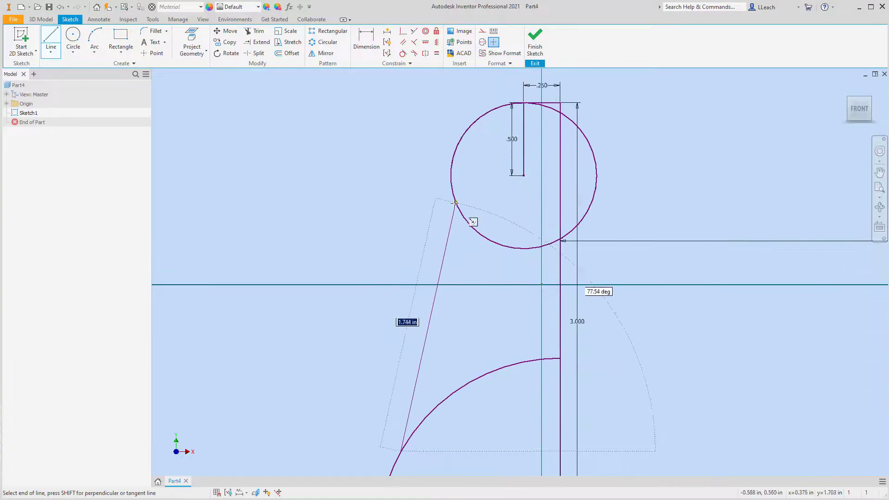
left_click(455, 200)
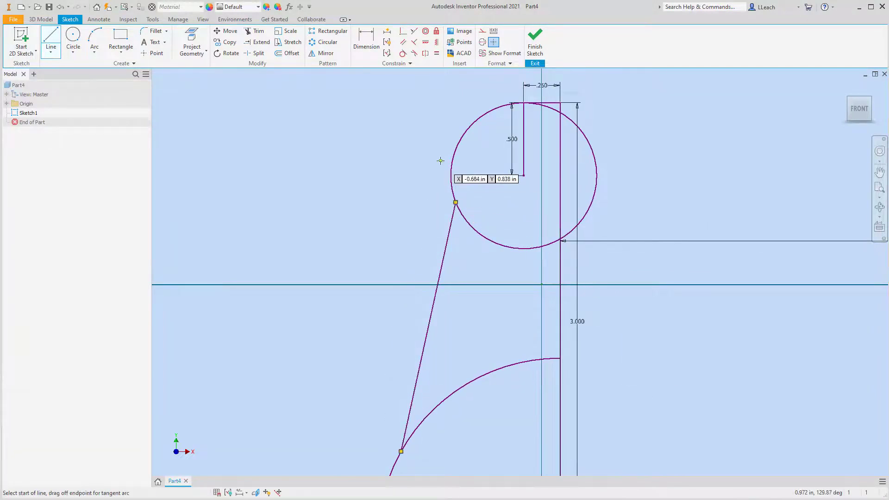
scroll(430, 157, "down", 3)
scroll(416, 158, "up", 5)
key("F2")
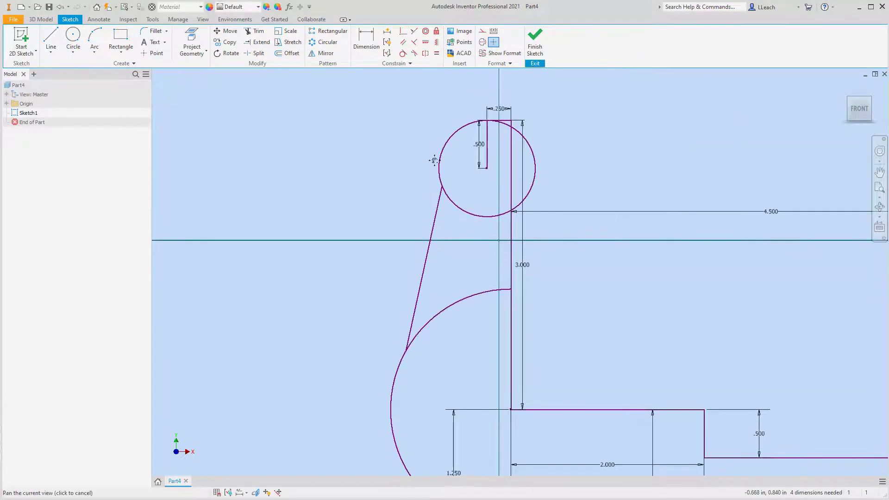
left_click_drag(435, 158, 436, 155)
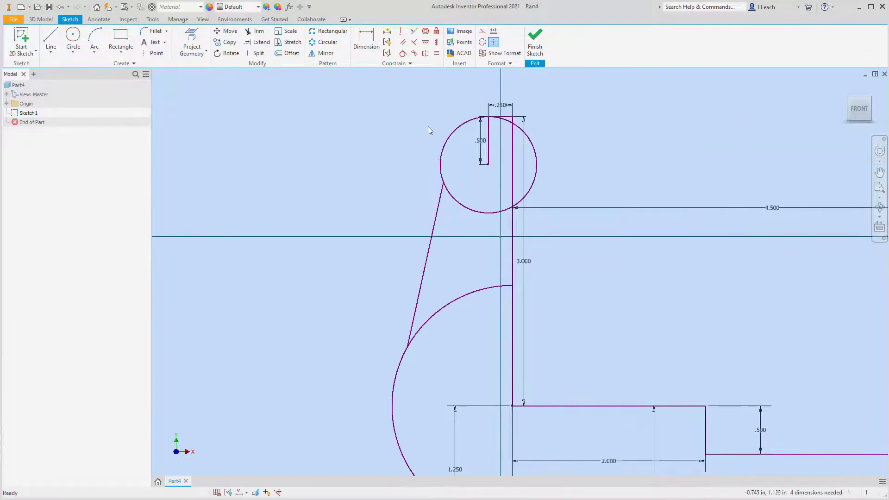
Constrain the slanted line tangent to both the small circle and the large lower arc.
left_click(404, 57)
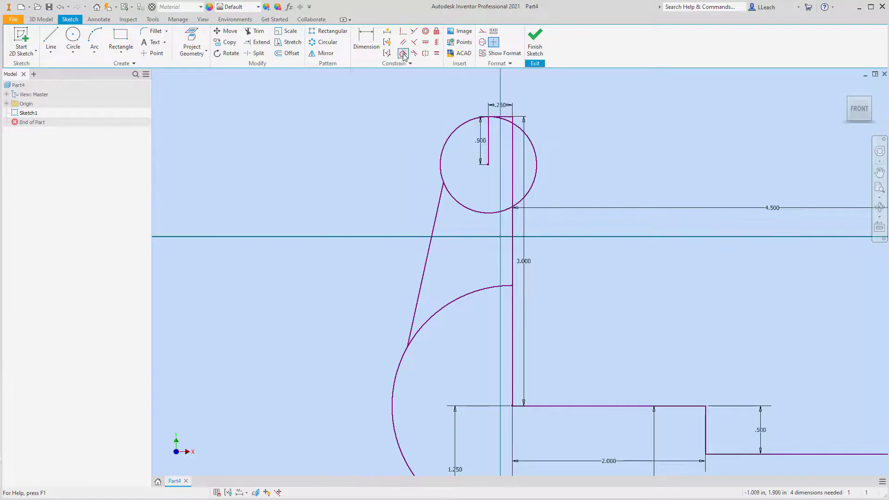
left_click(455, 130)
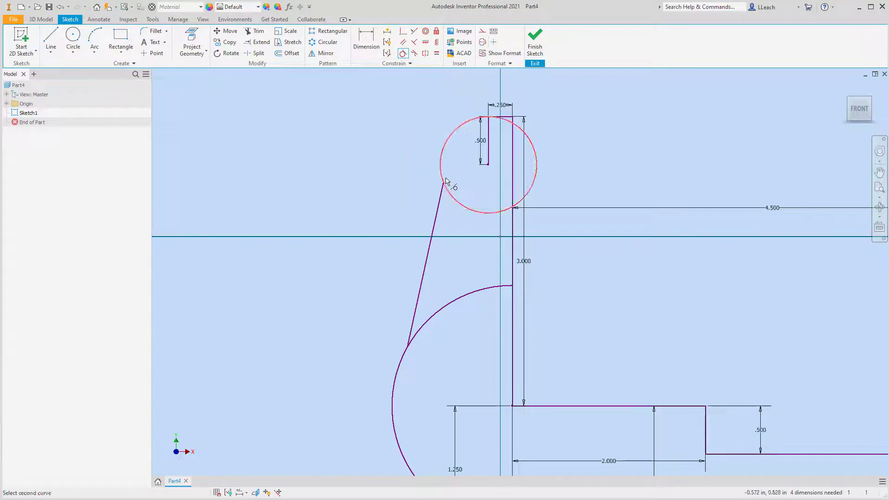
left_click(439, 208)
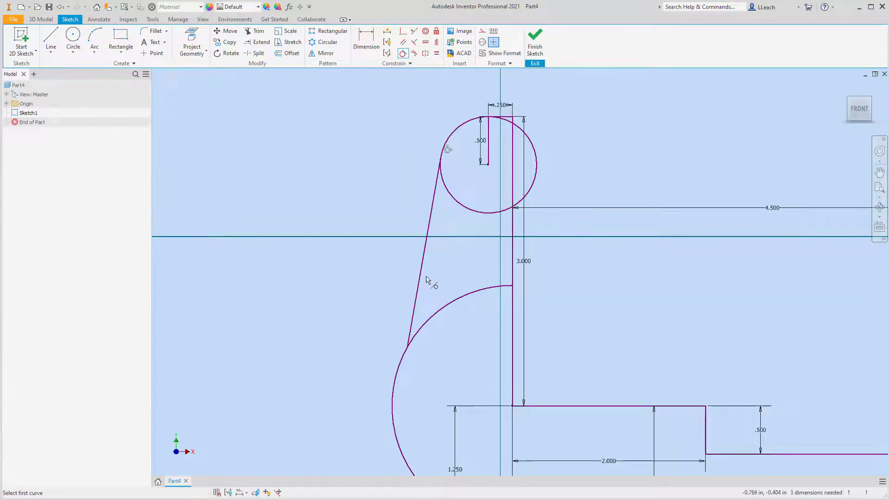
left_click(431, 320)
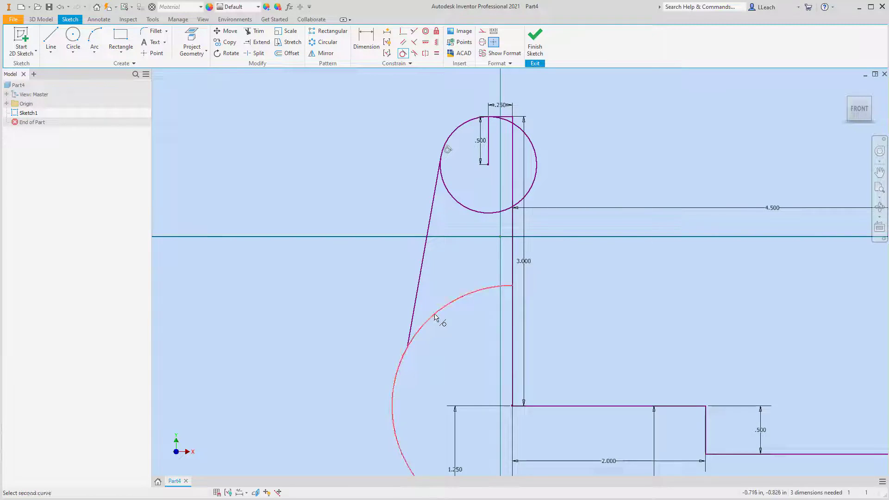
left_click(416, 318)
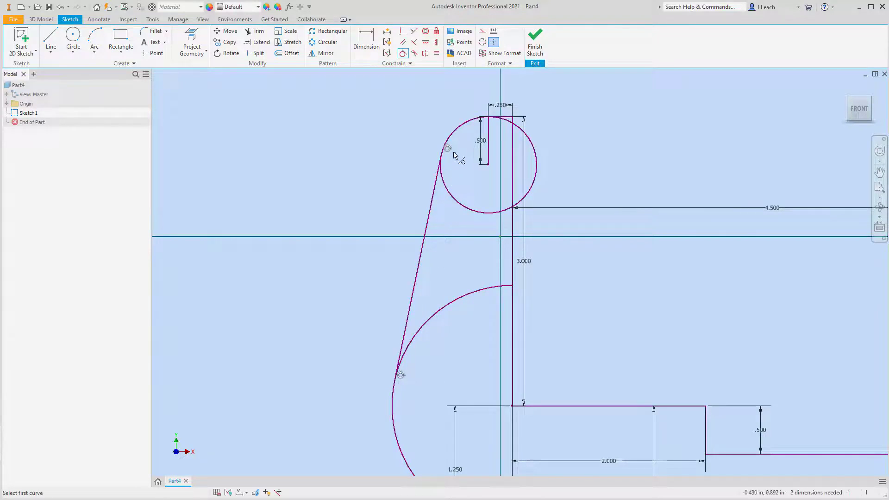
scroll(425, 202, "up", 2)
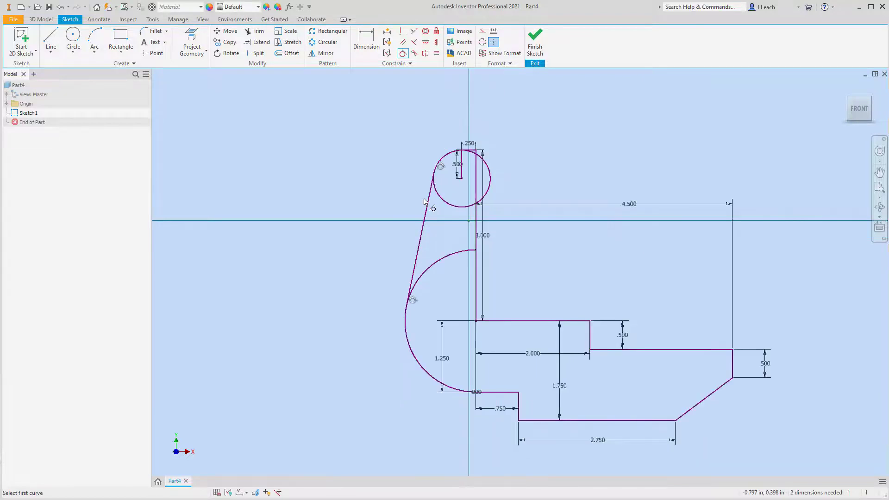
scroll(425, 202, "down", 2)
scroll(413, 161, "up", 1)
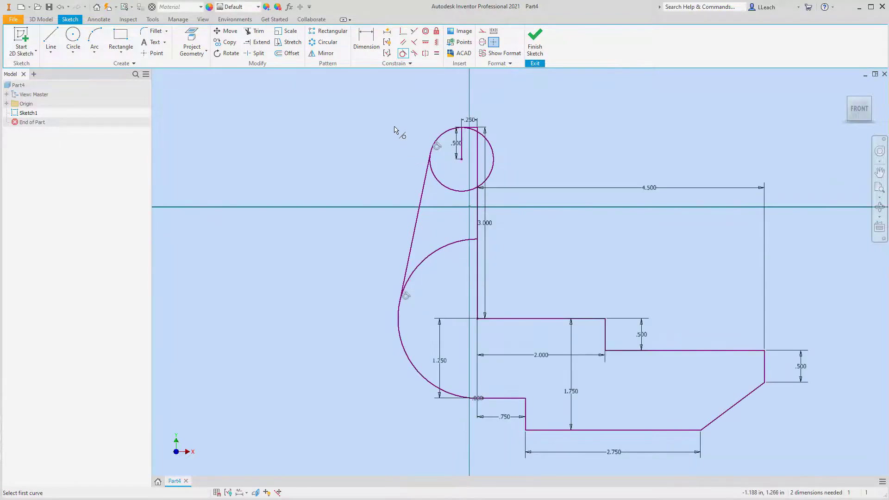
key("Escape")
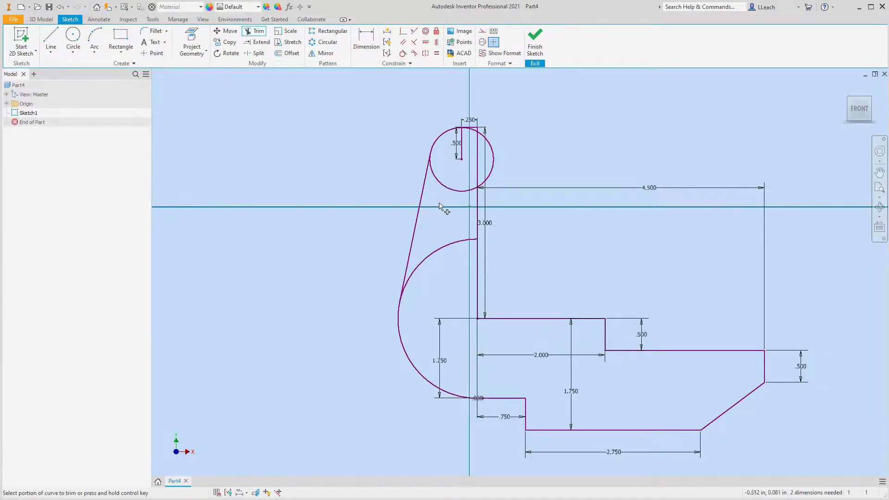
Trim the unneeded arc portion and the right-hand and top leftovers of the circle.
left_click(448, 242)
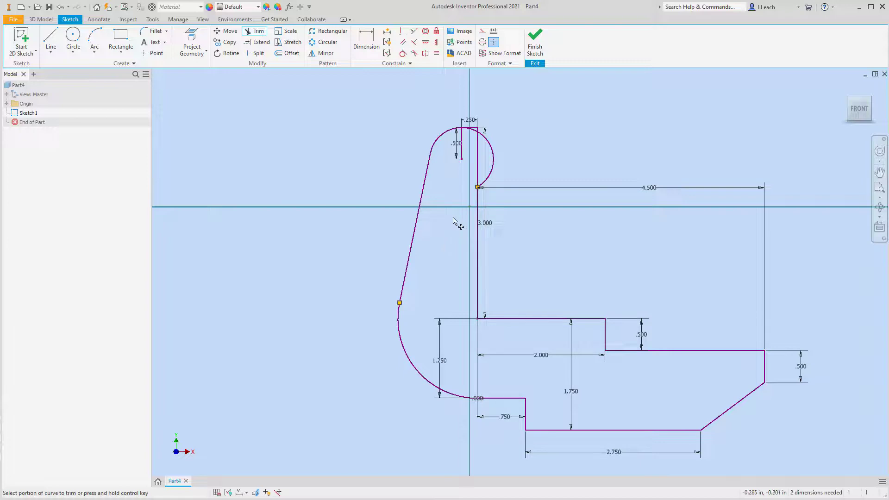
left_click(494, 171)
scroll(466, 120, "up", 5)
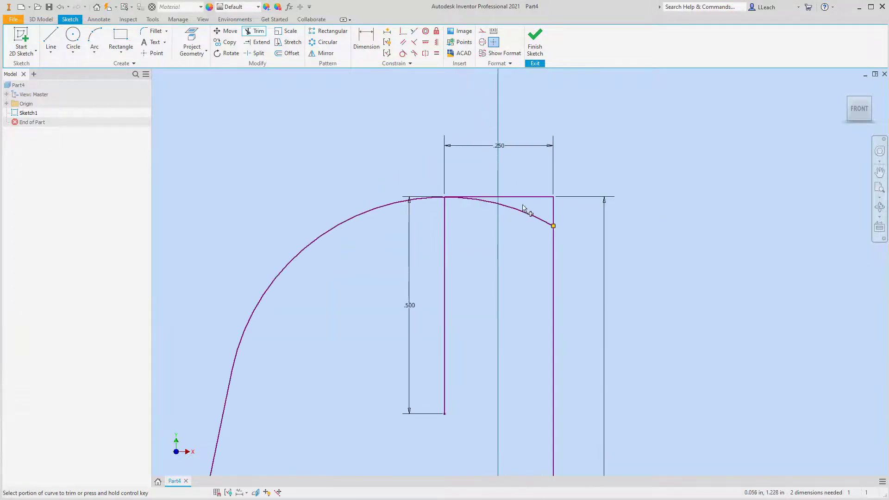
left_click(523, 214)
key("Escape")
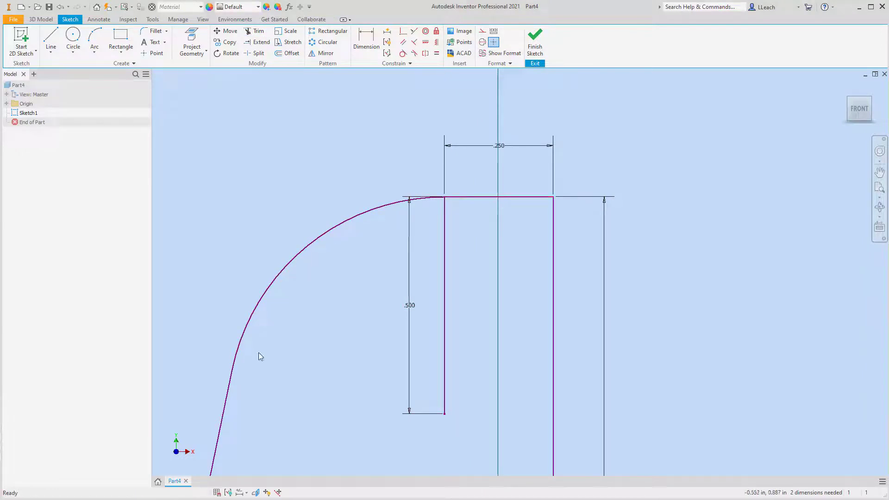
middle_click_drag(259, 356, 313, 190)
scroll(333, 145, "up", 3)
scroll(333, 145, "down", 6)
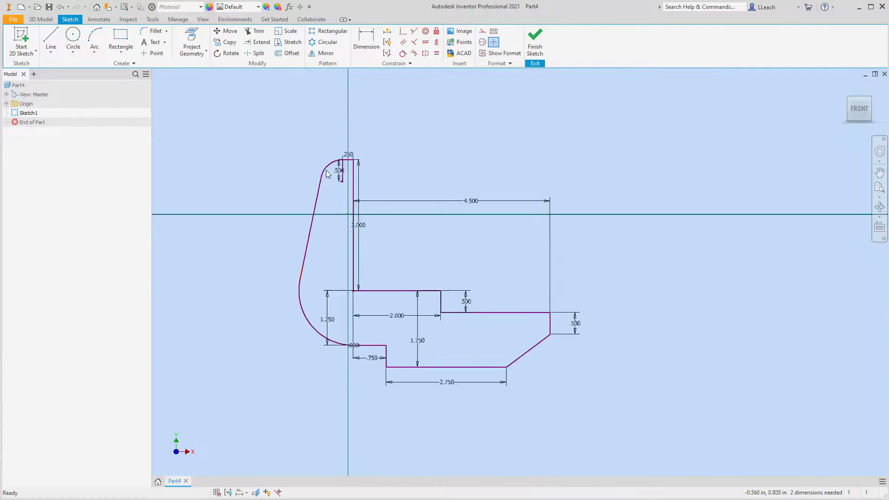
scroll(323, 182, "down", 2)
scroll(313, 218, "up", 5)
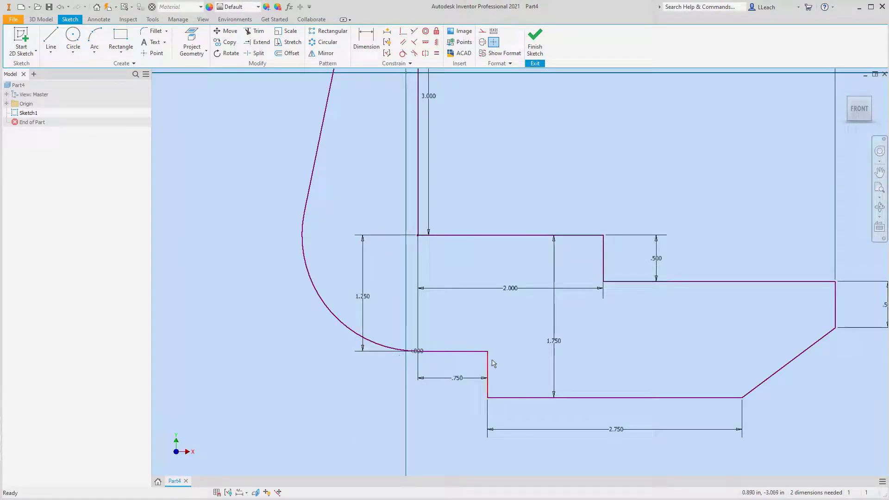
middle_click_drag(654, 330, 608, 369)
scroll(577, 317, "up", 4)
scroll(577, 316, "down", 6)
scroll(569, 296, "up", 2)
scroll(554, 257, "up", 1)
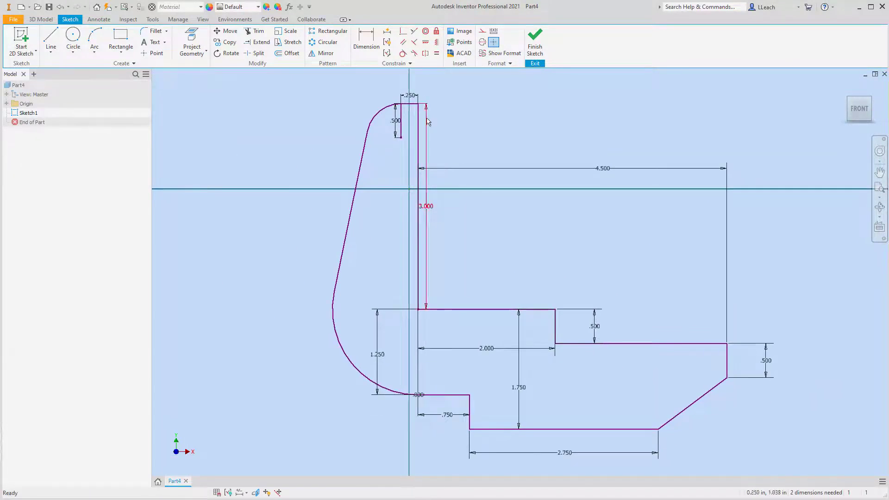
Delete the short leftover vertical line and its dimension at the top of the profile.
left_click(404, 113)
key("Delete")
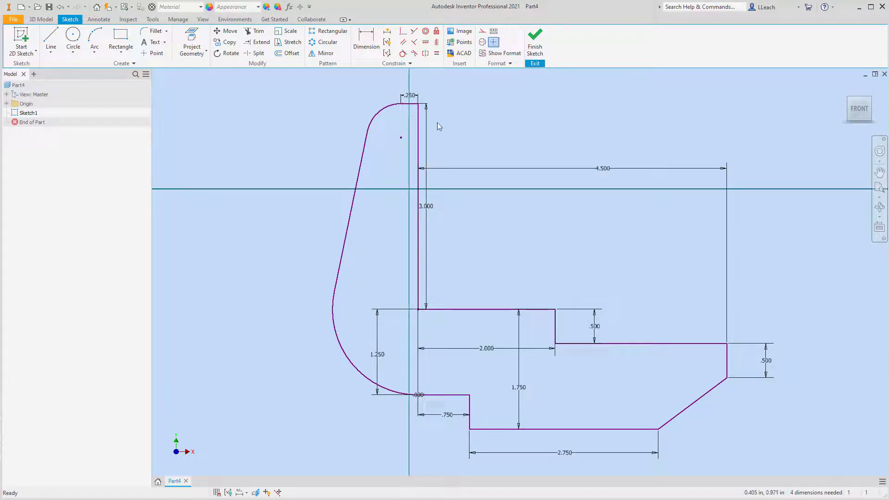
scroll(534, 230, "down", 2)
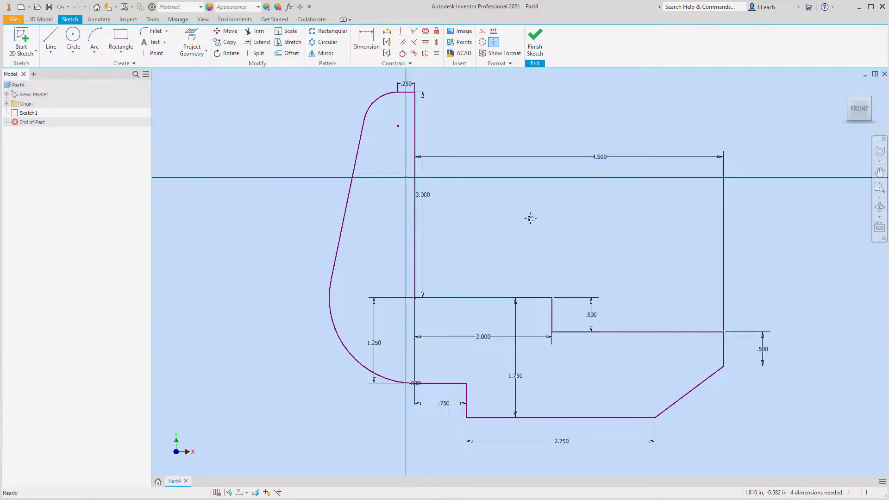
scroll(530, 218, "up", 4)
scroll(528, 224, "down", 3)
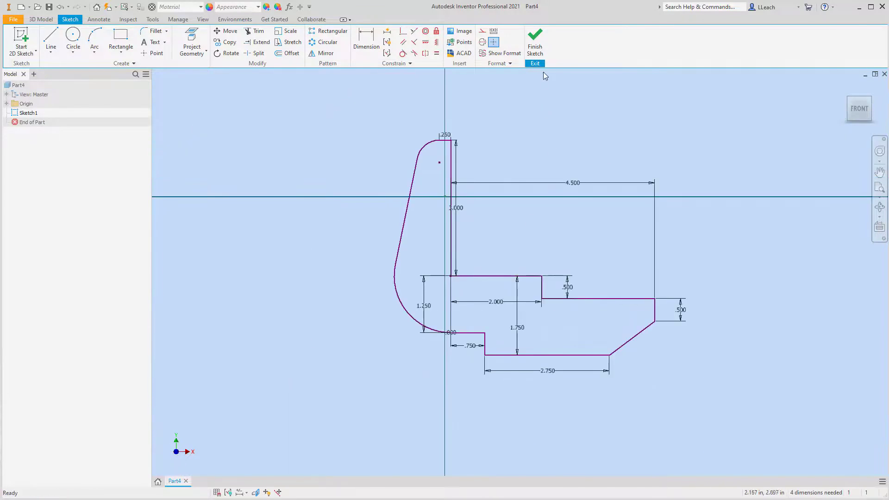
Finish the sketch and extrude the profile 3 in, flipped direction, as Extrusion1.
left_click(537, 46)
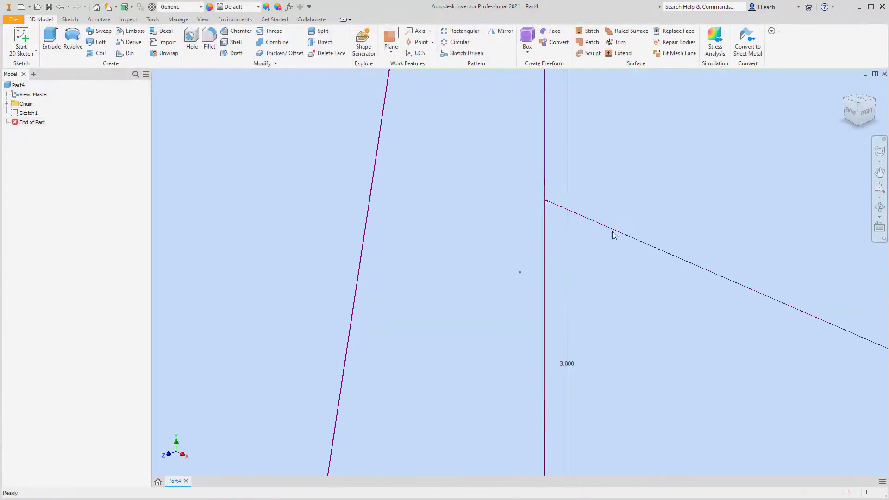
left_click(845, 87)
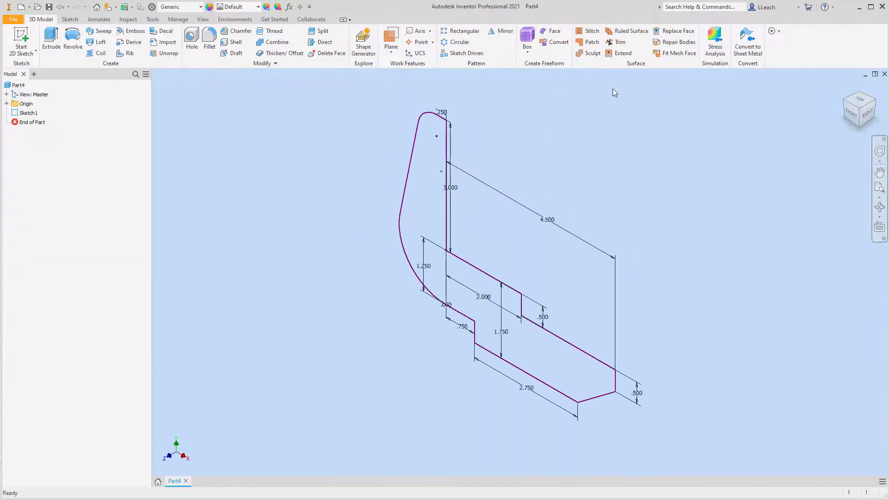
left_click(51, 40)
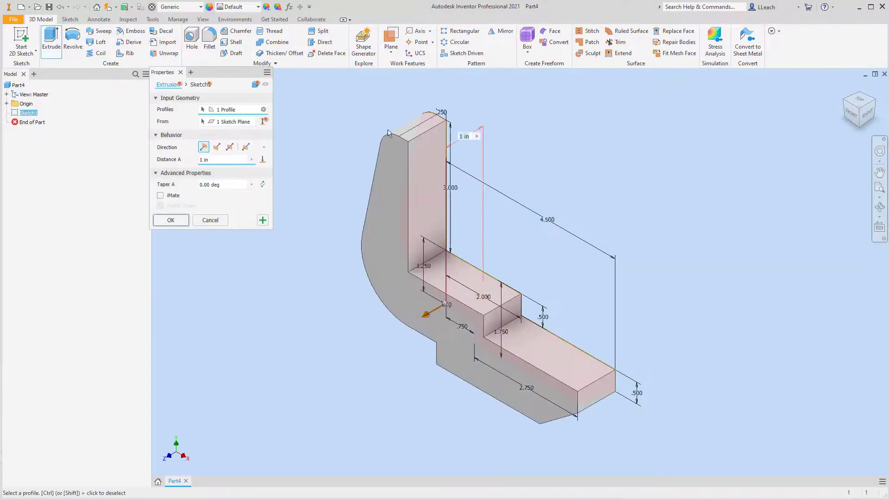
left_click(216, 147)
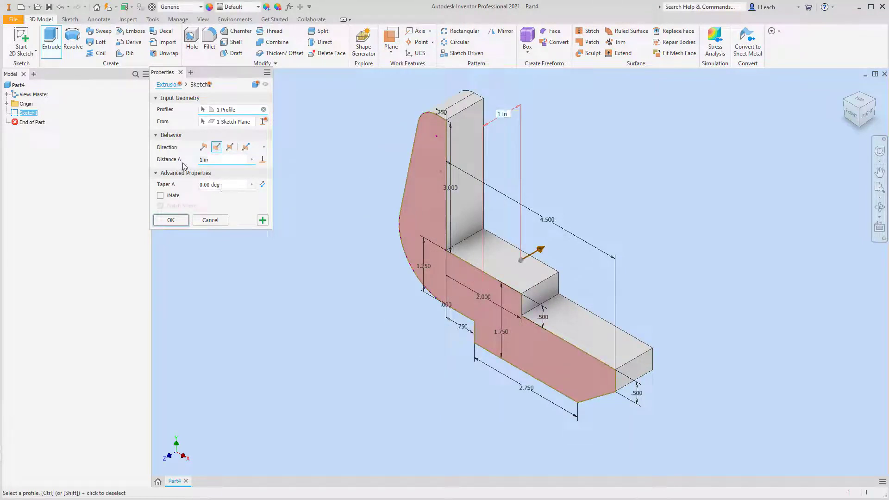
type("3")
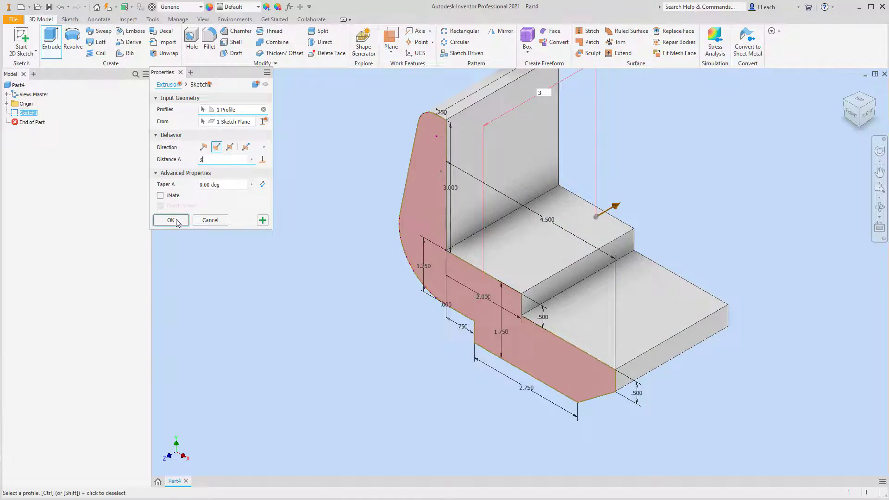
left_click(170, 220)
middle_click_drag(585, 207, 566, 248)
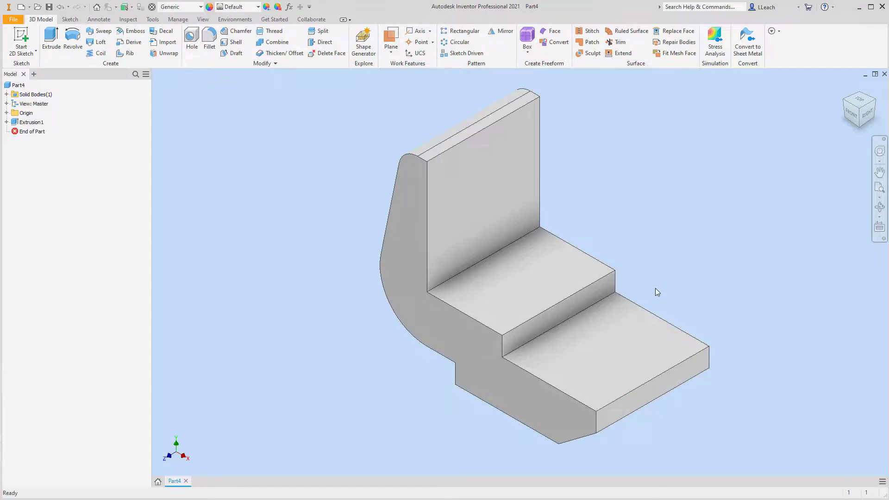
Start a new 2D sketch, Sketch2, on the solid's lower top face.
left_click(27, 52)
left_click(32, 69)
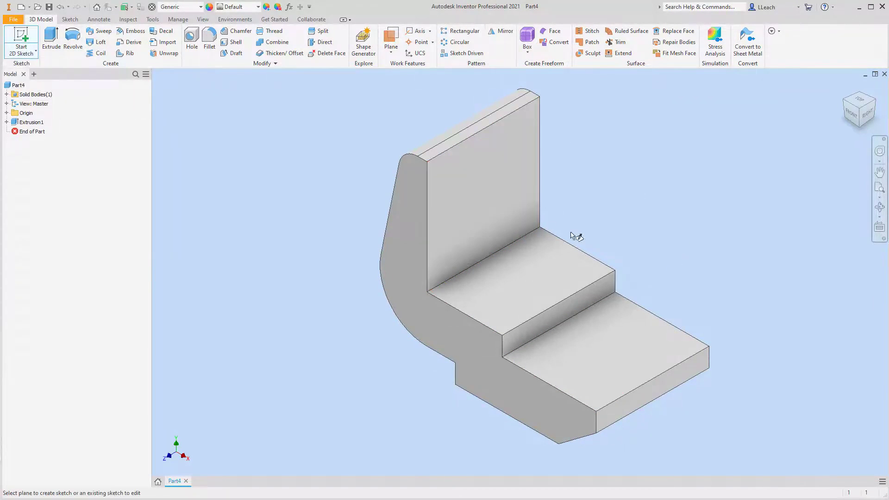
left_click(595, 349)
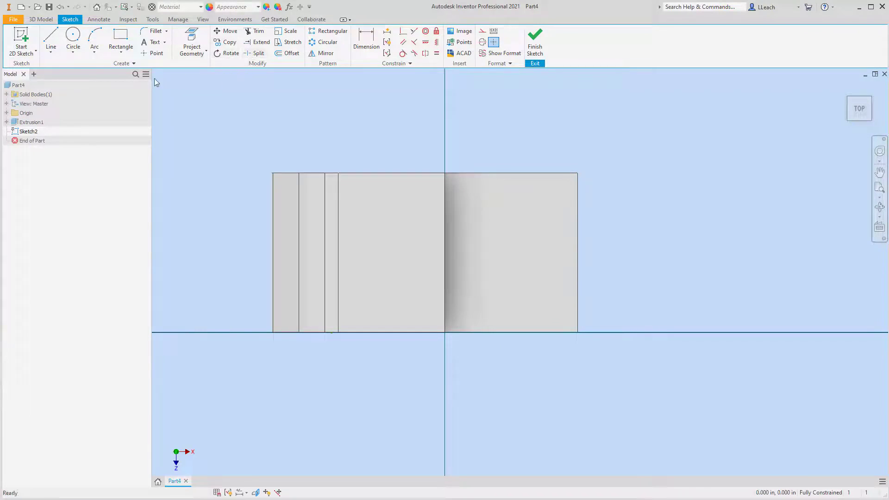
Draw a center-point half-circle arc of 1.500 radius with both ends on the vertical axis.
left_click(95, 51)
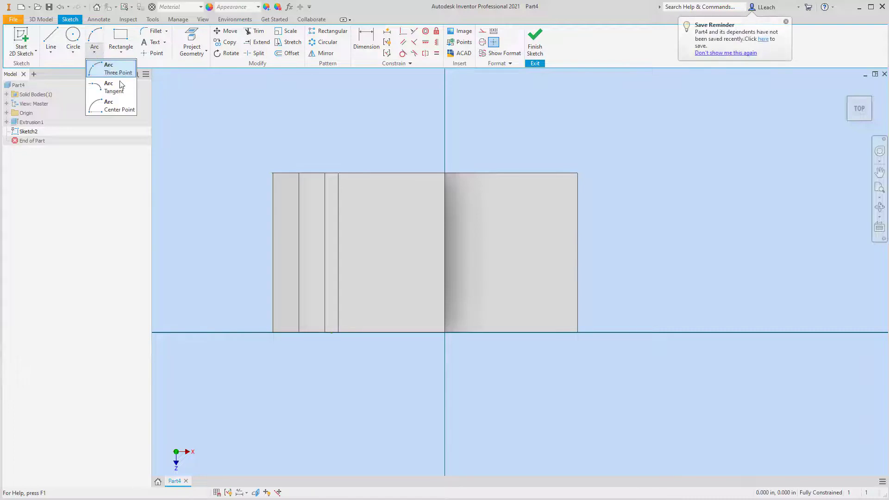
left_click(111, 109)
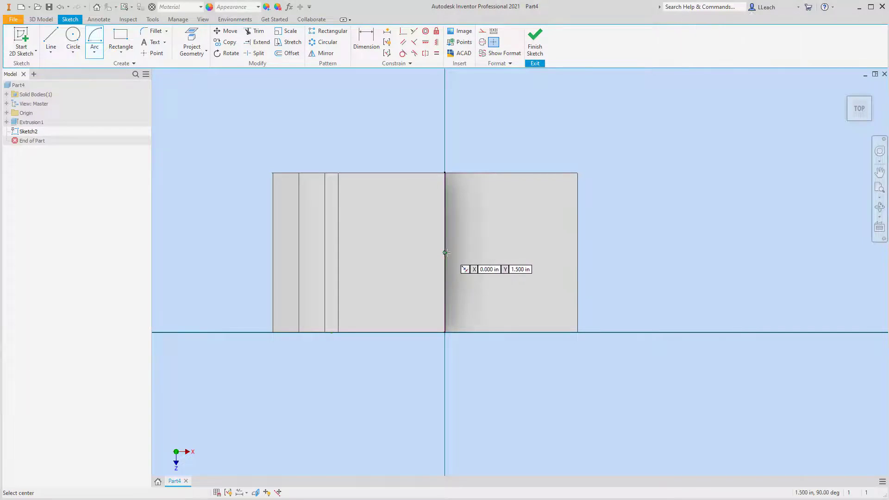
left_click(445, 252)
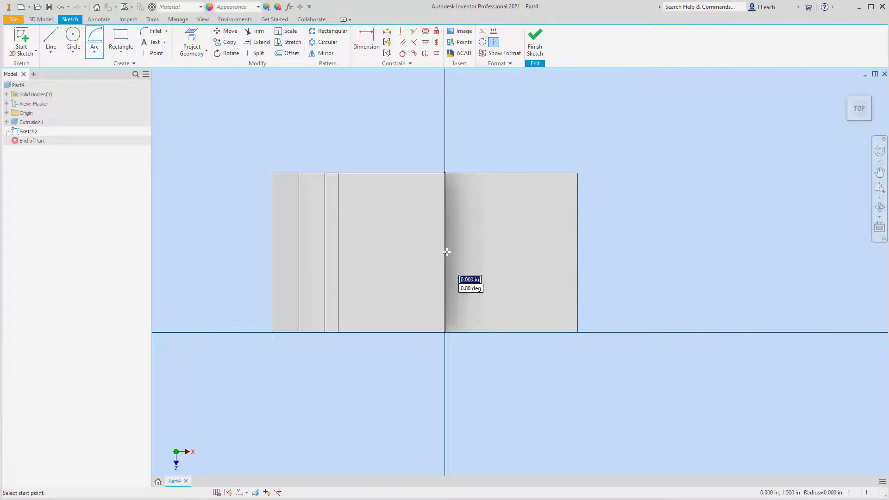
left_click(445, 173)
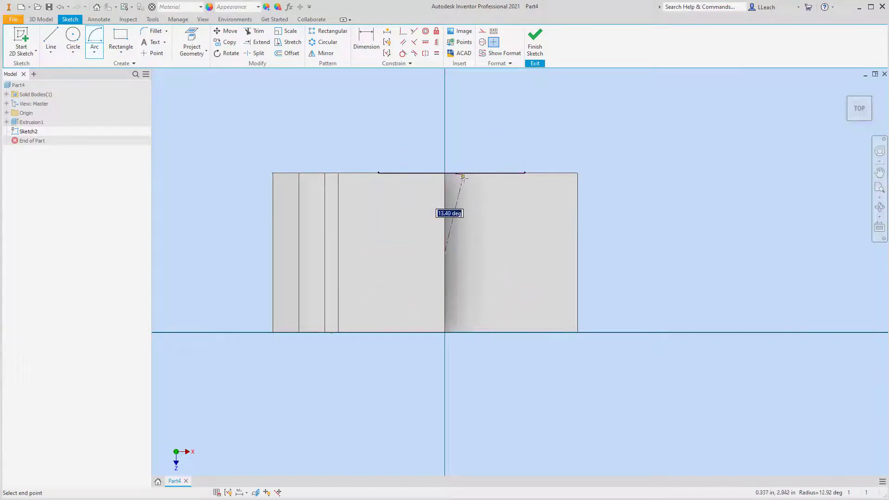
left_click(444, 332)
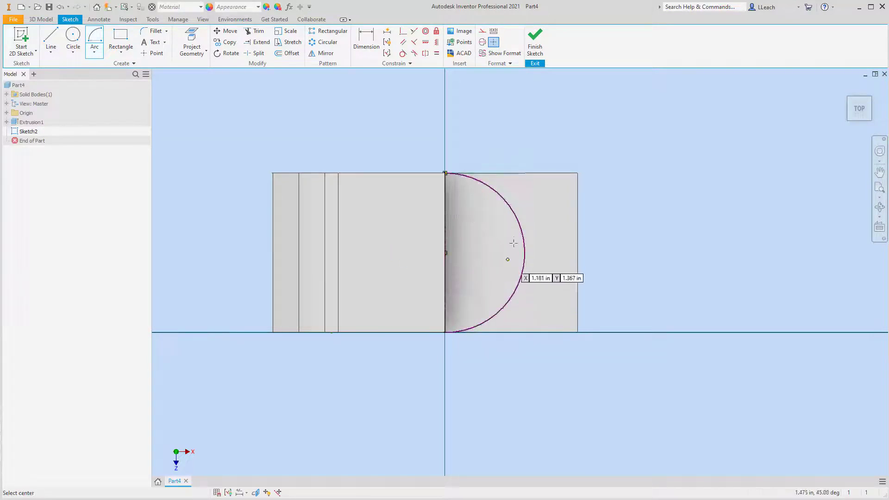
key("Escape")
scroll(507, 176, "down", 5)
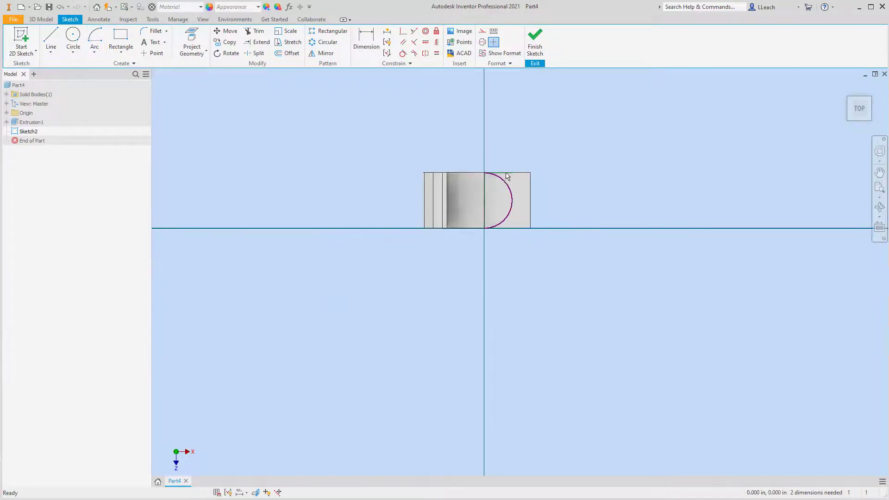
scroll(506, 176, "up", 6)
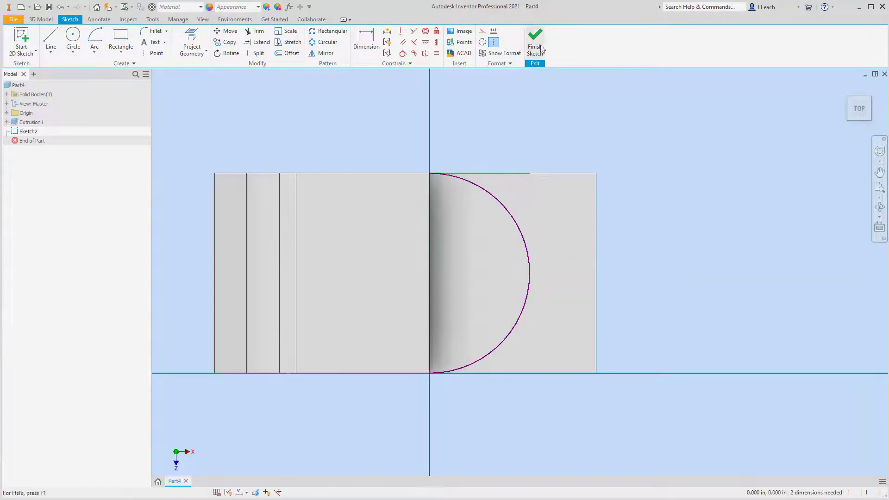
Cancel the attempted extrusion and reopen Sketch2 for editing.
left_click(541, 47)
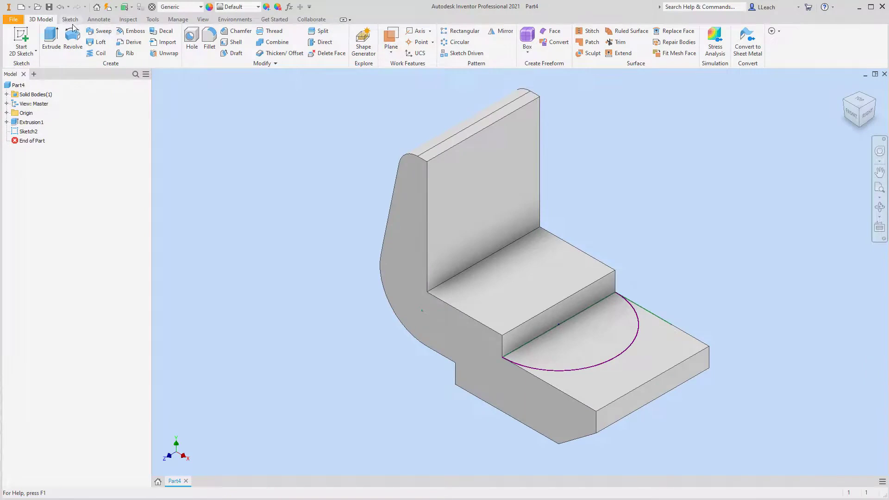
left_click(51, 38)
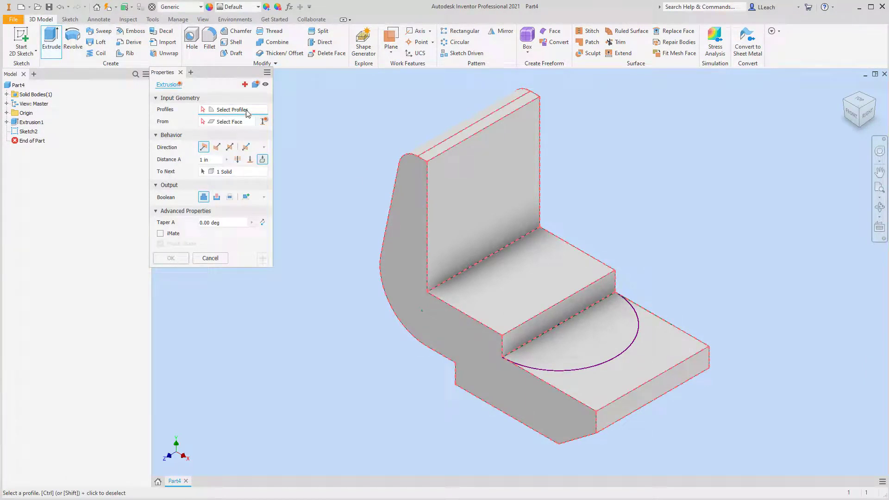
left_click(220, 258)
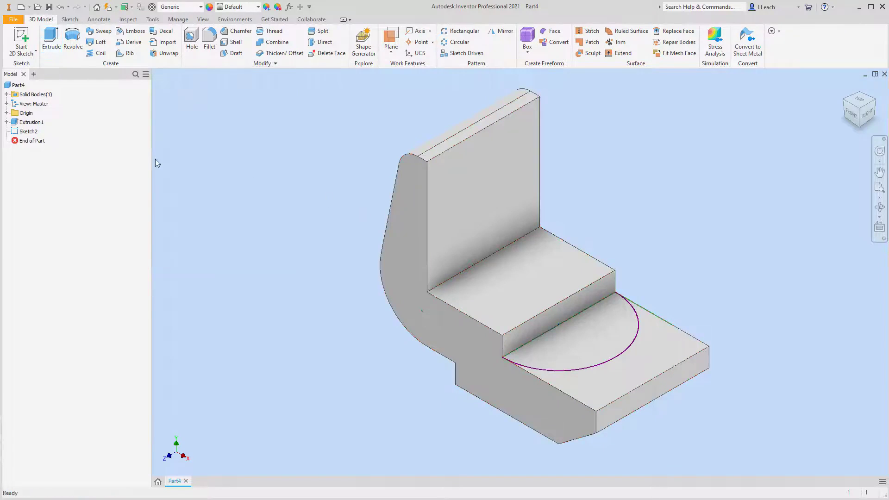
left_click(29, 131)
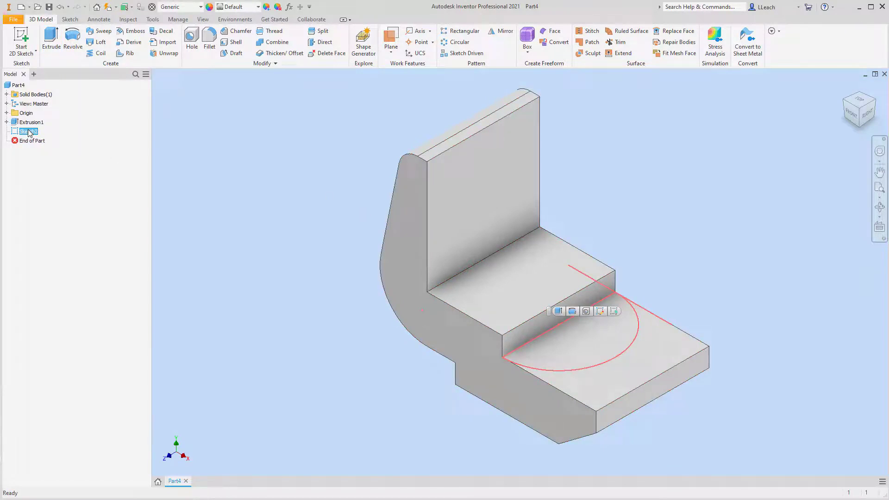
right_click(29, 132)
left_click(50, 168)
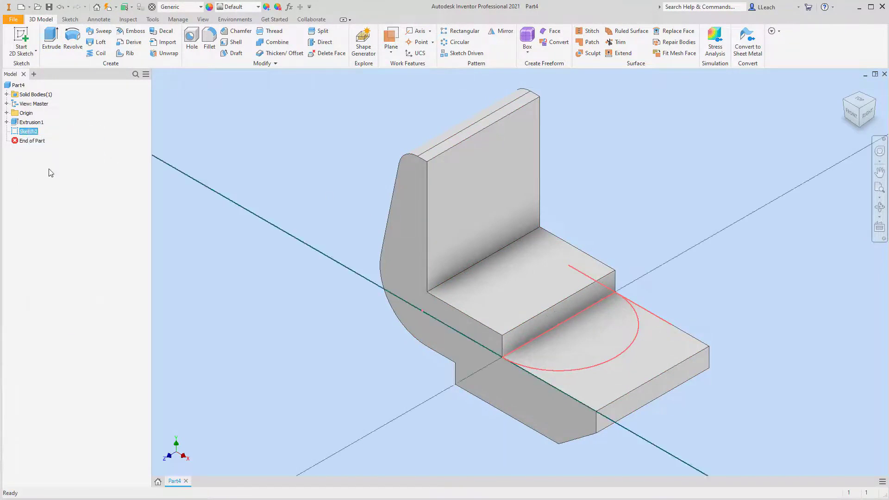
Draw a line along the axis joining the arc's ends, then finish the sketch.
left_click(50, 52)
left_click(79, 69)
left_click(537, 193)
left_click(536, 350)
key("Escape")
key("Escape")
scroll(528, 170, "up", 5)
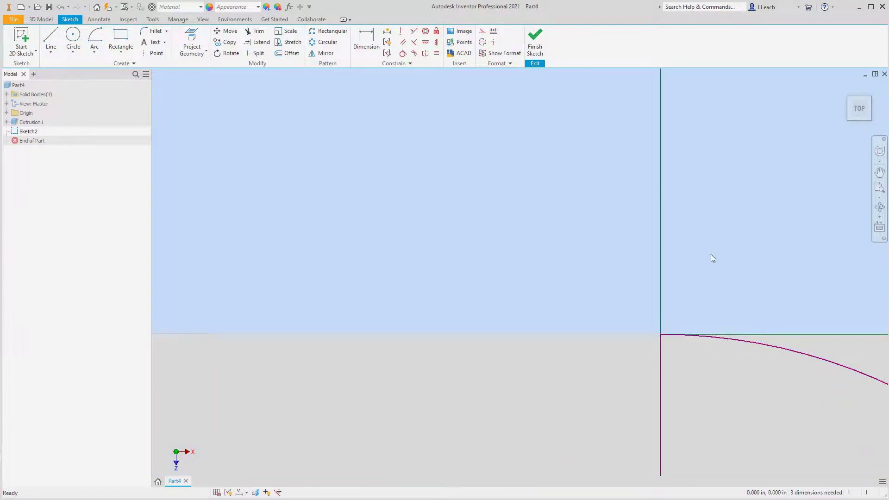
left_click(536, 47)
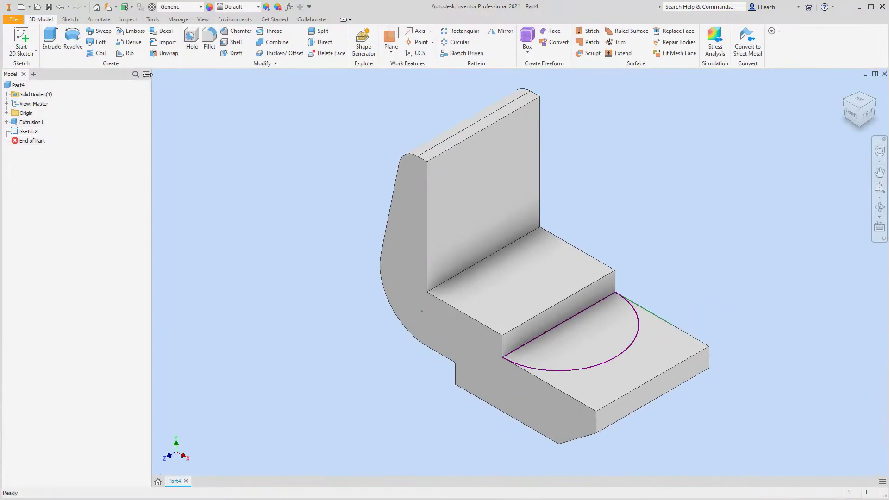
Extrude the half-round profile with the To extent up to the step's top face.
left_click(51, 39)
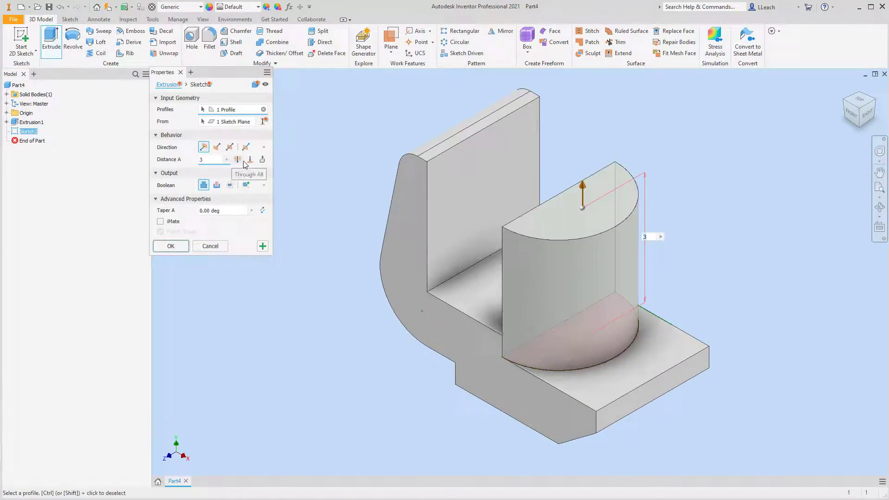
left_click(251, 159)
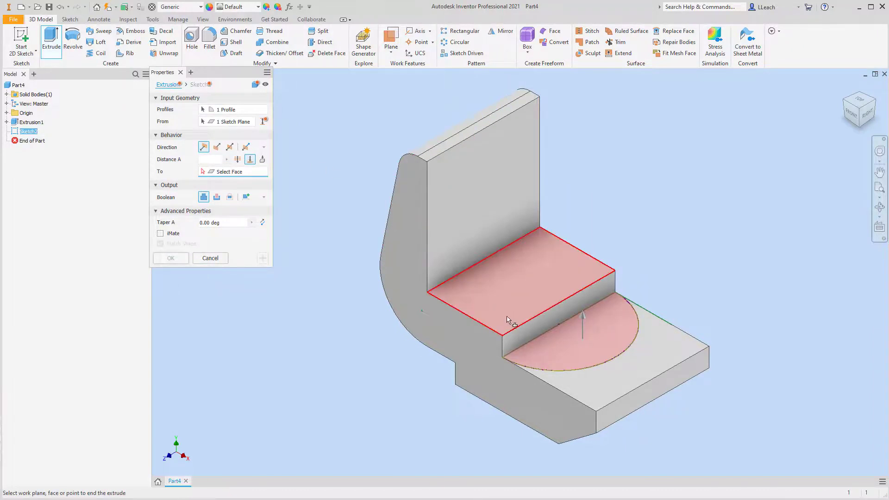
left_click(506, 314)
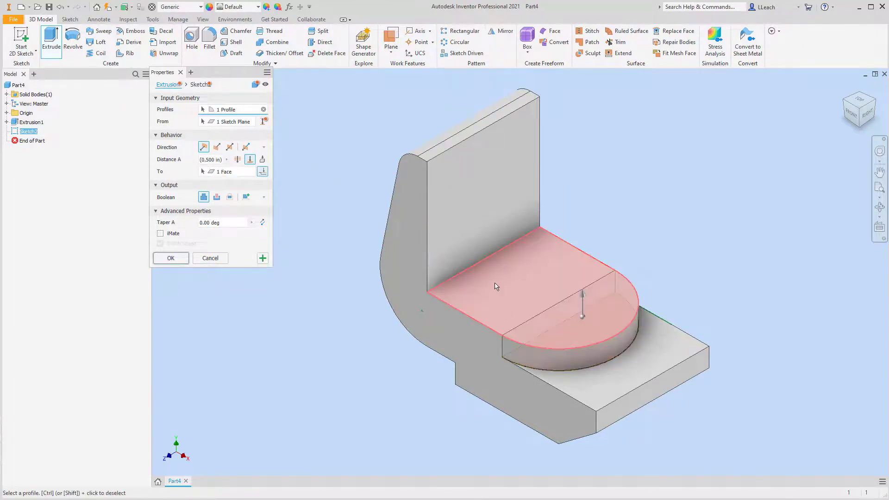
left_click(171, 259)
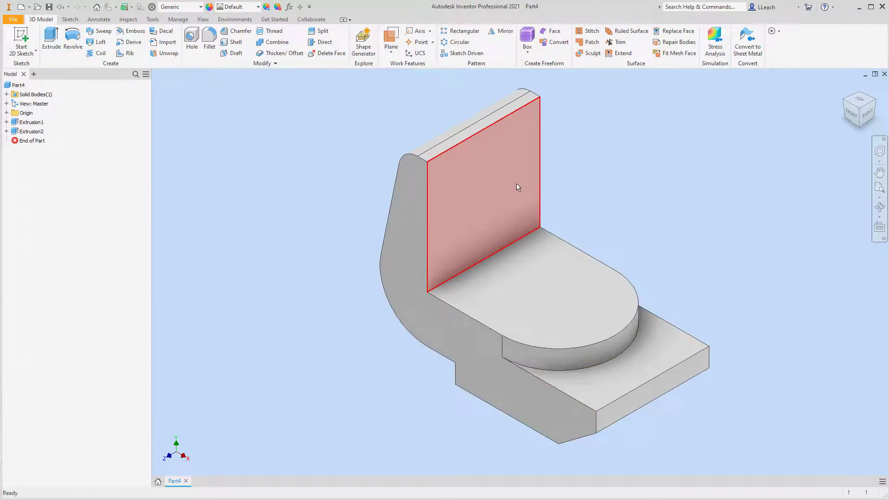
Start Sketch3 on the tongue's top face and project its edges and centre point.
left_click(32, 52)
left_click(41, 68)
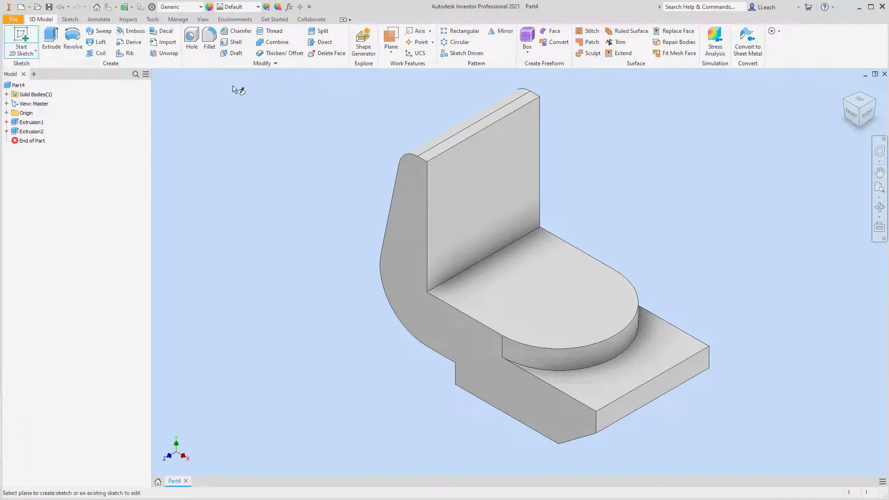
left_click(573, 301)
middle_click_drag(632, 201, 473, 257)
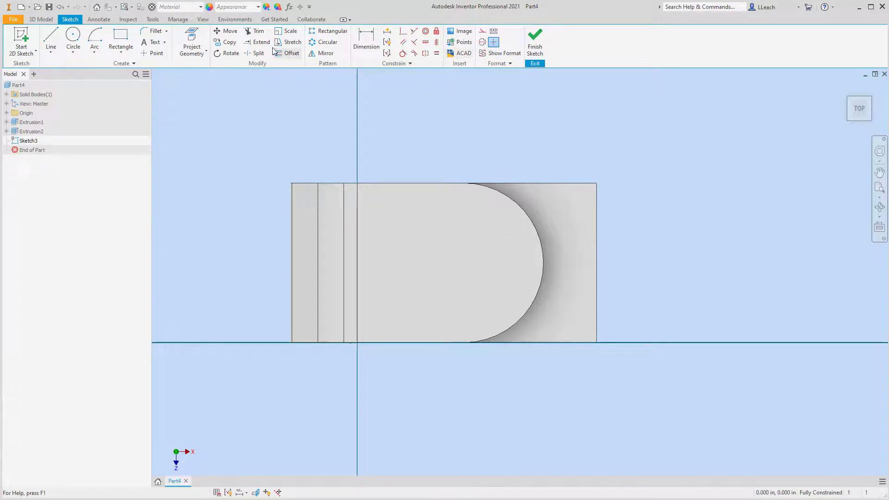
left_click(196, 36)
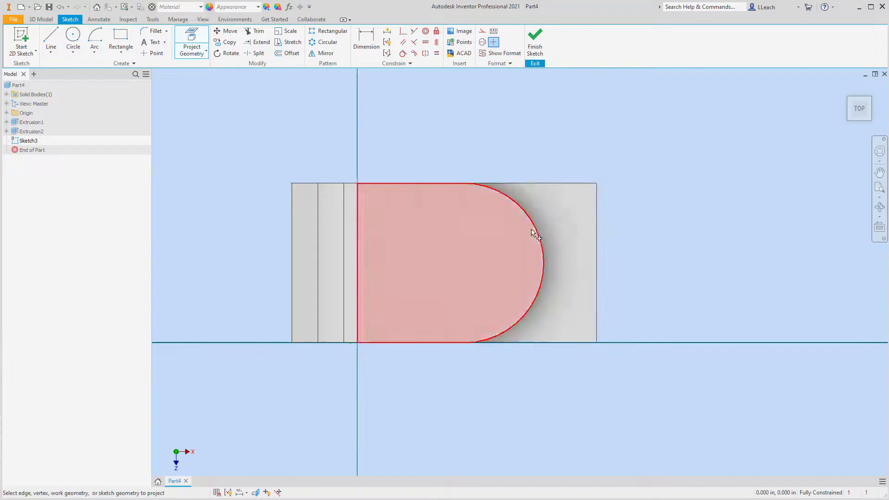
left_click(465, 264)
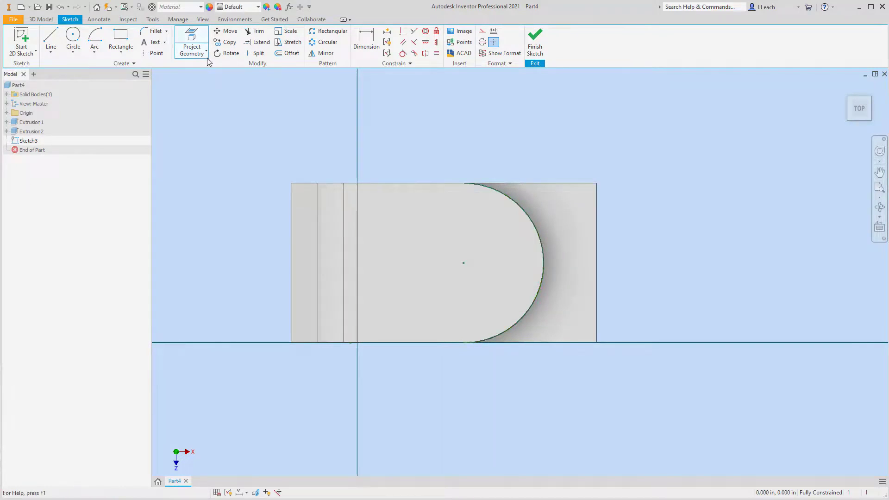
Draw a 1.5 in diameter circle centred on the projected arc centre.
left_click(72, 56)
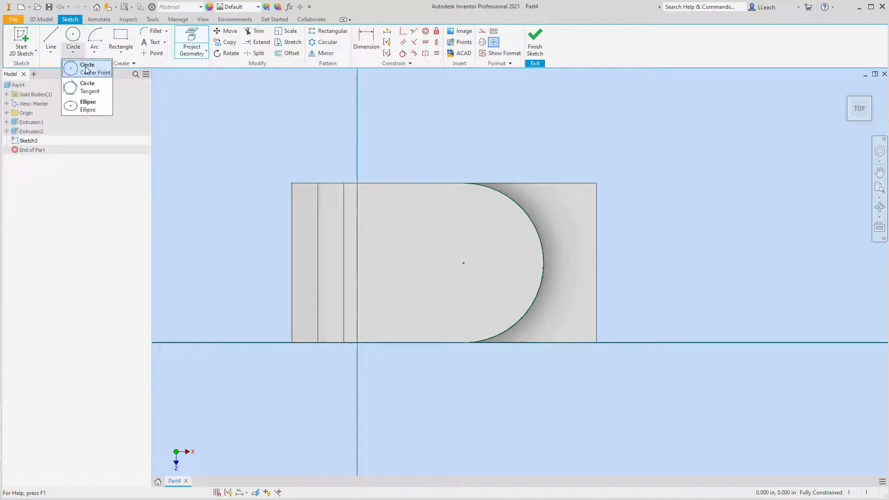
left_click(85, 70)
left_click(464, 263)
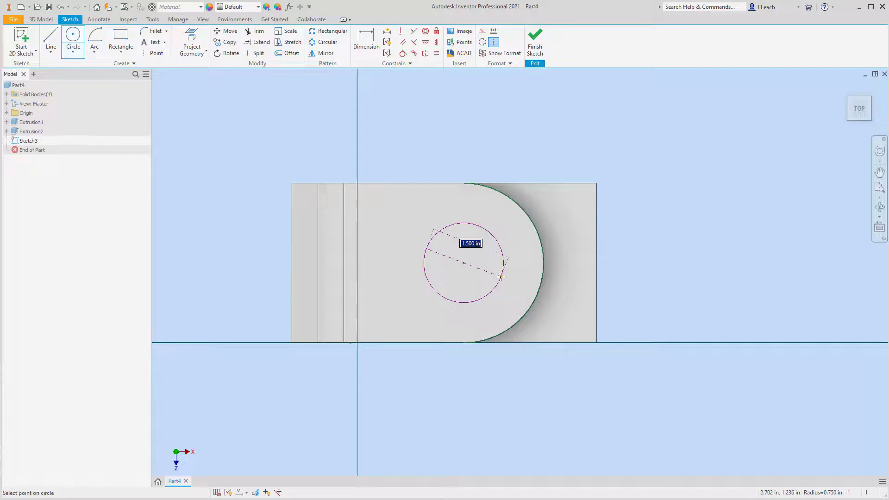
type("1.5")
key("Return")
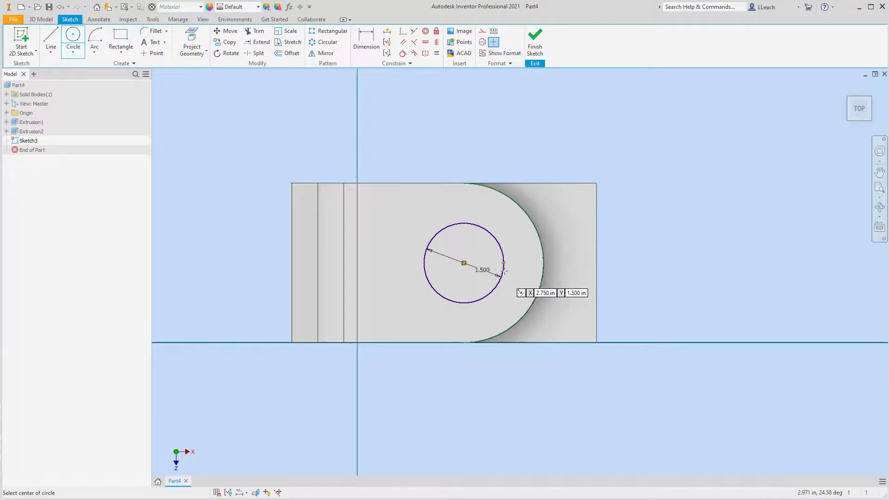
Finish Sketch3 and set up a flipped Through All cut extrusion of the 1.500 circle.
left_click(536, 46)
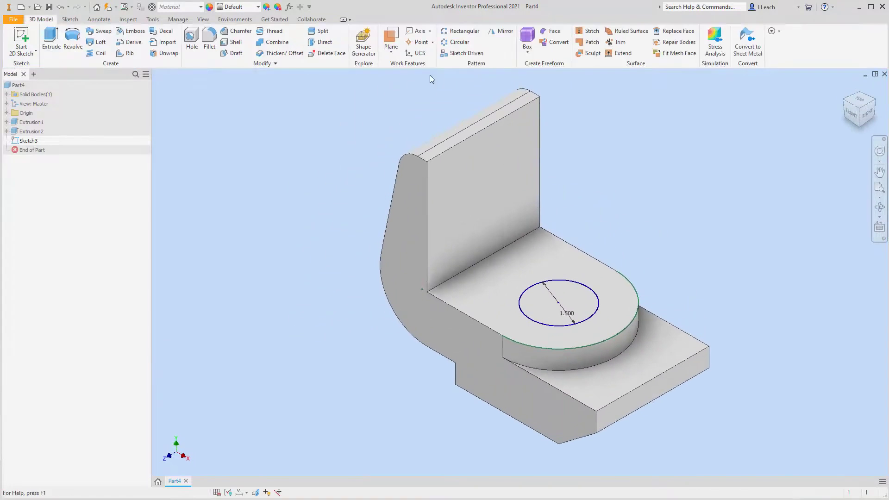
left_click(52, 46)
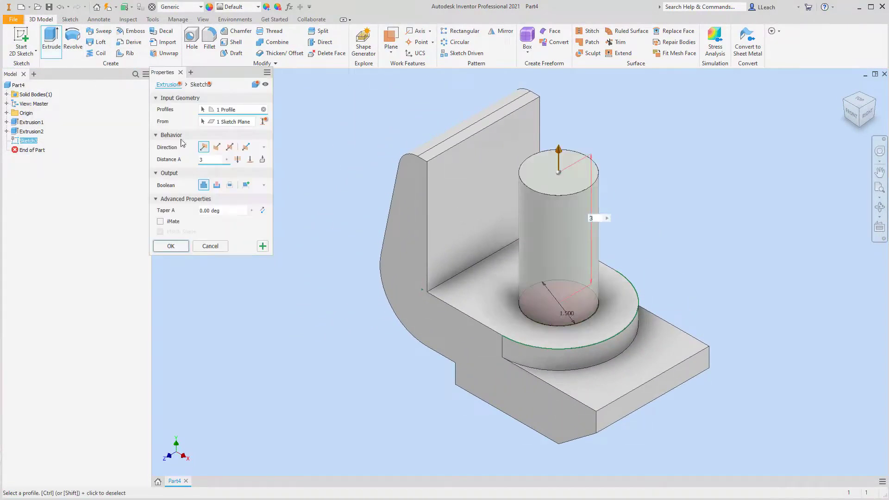
left_click(216, 185)
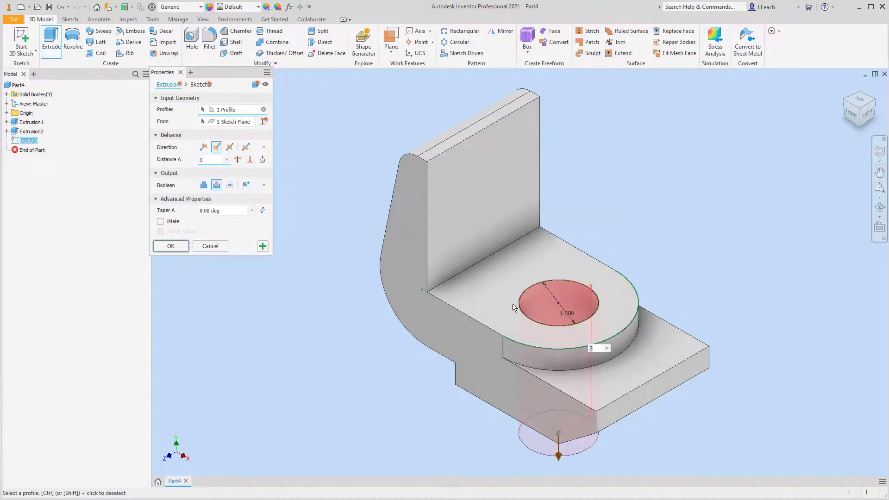
left_click(238, 160)
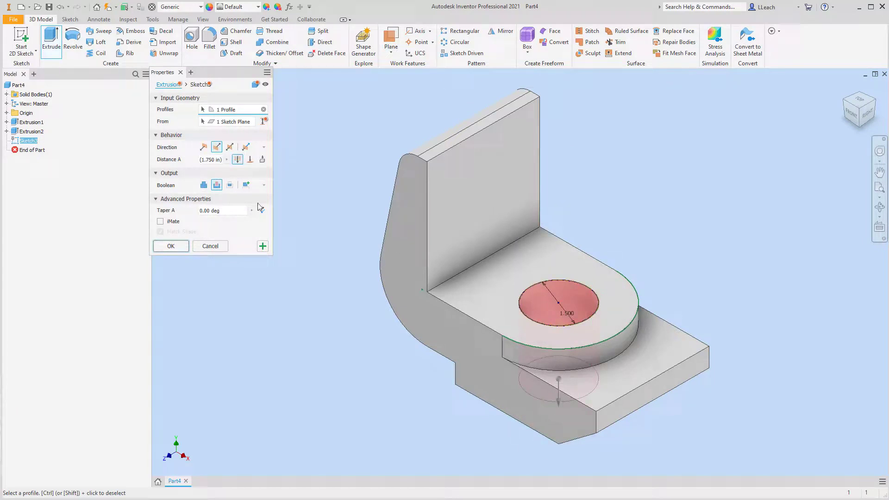
left_click(177, 249)
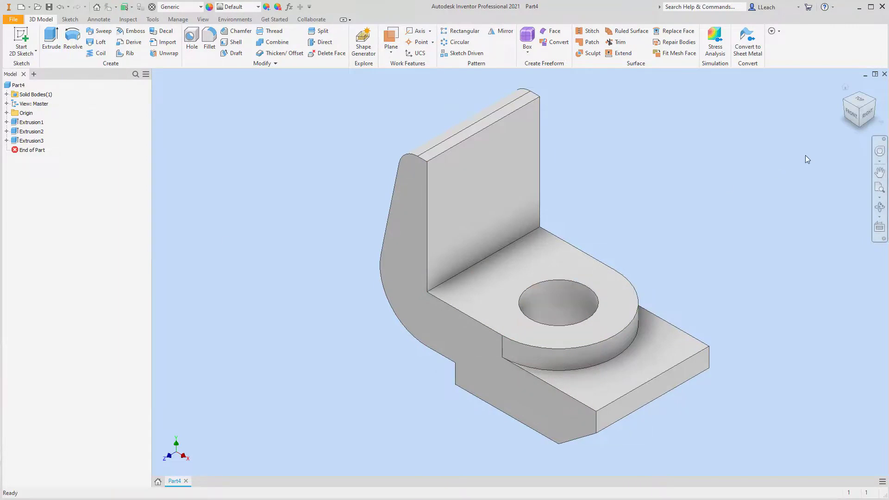
left_click(860, 127)
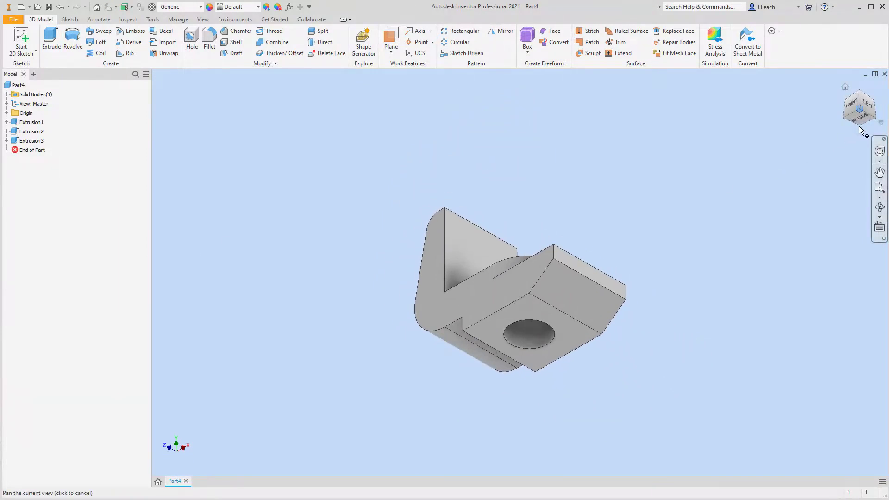
left_click(846, 87)
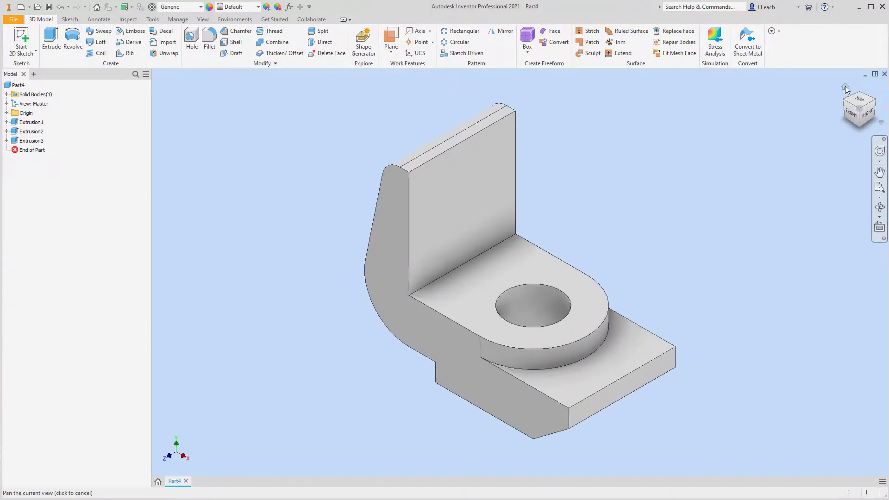
key("Escape")
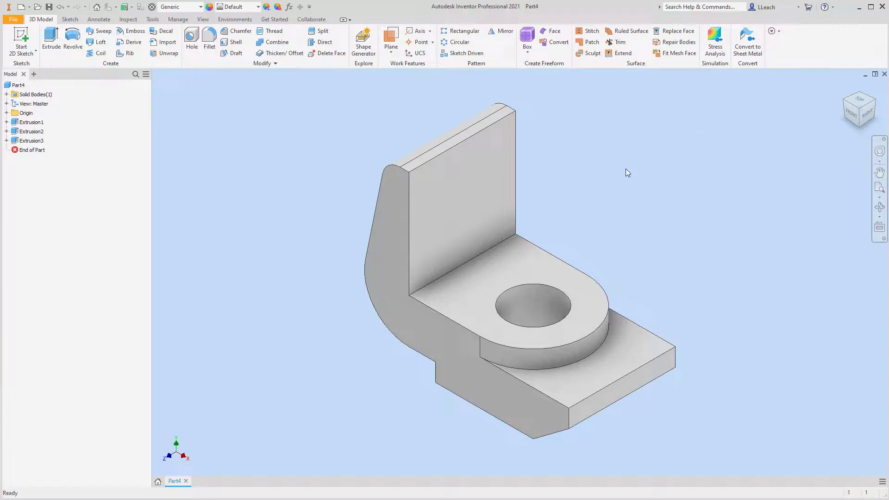
middle_click_drag(626, 169, 610, 155)
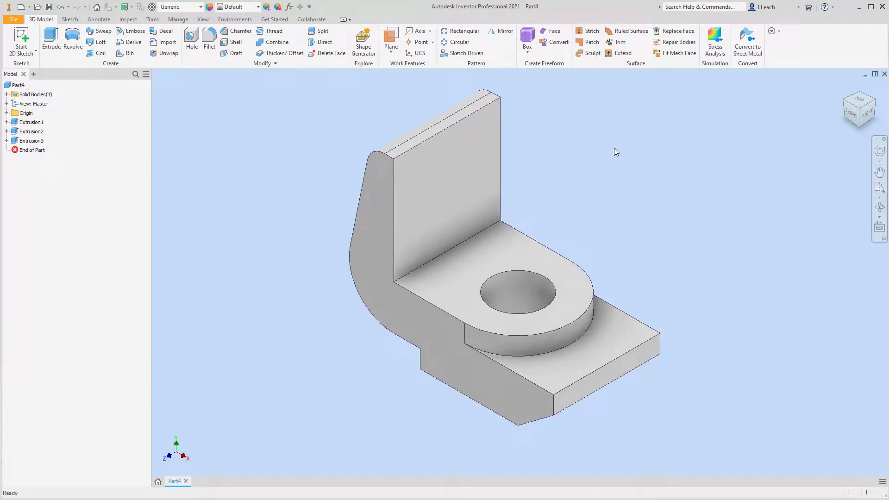
mouse_move(648, 171)
middle_mouse_down()
mouse_move(635, 157)
mouse_move(634, 172)
middle_mouse_up()
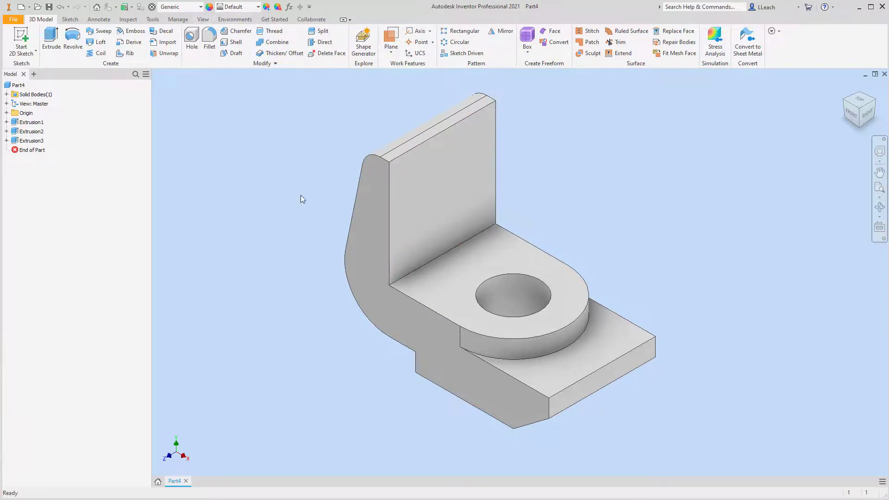
Save the part as INVENTOR HANGER JAW.ipt in the Parametric-Modeling2 folder.
left_click(13, 19)
left_click(34, 108)
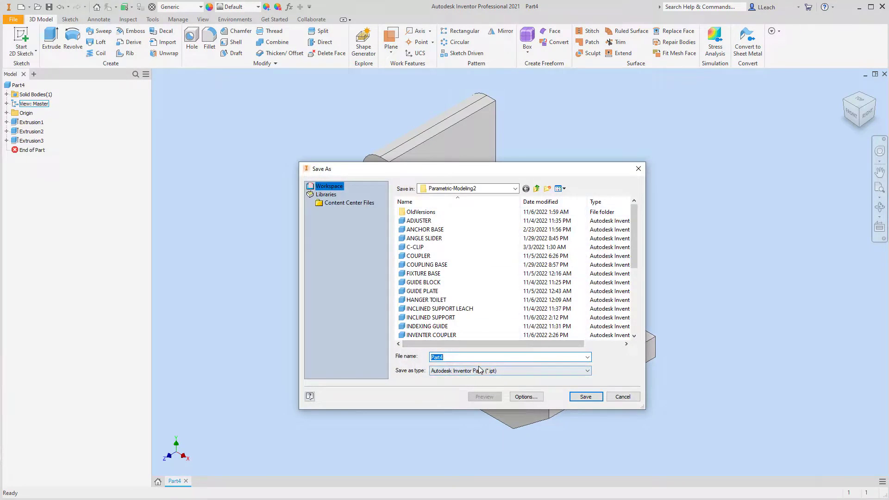
type("INV")
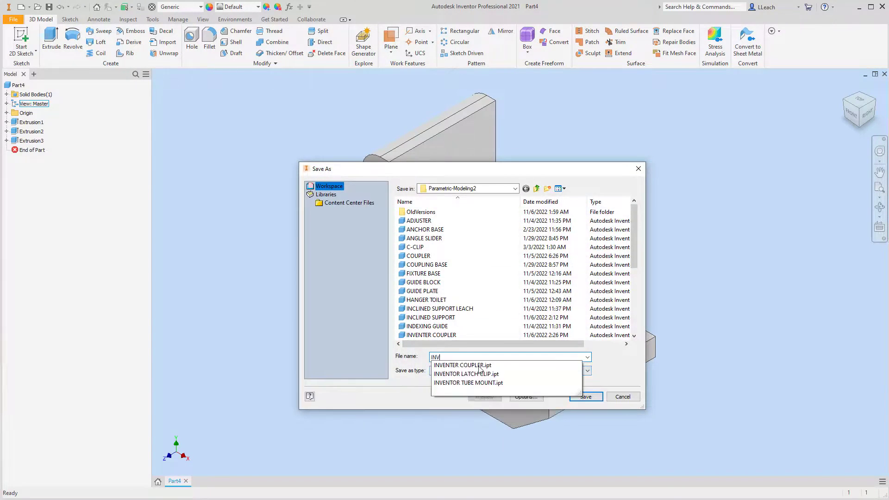
type("ENTOR HANGER JAW")
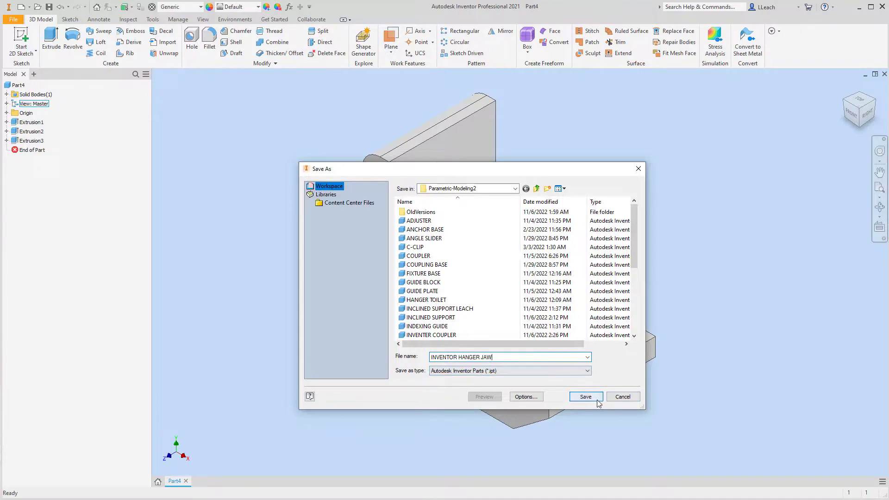
left_click(585, 396)
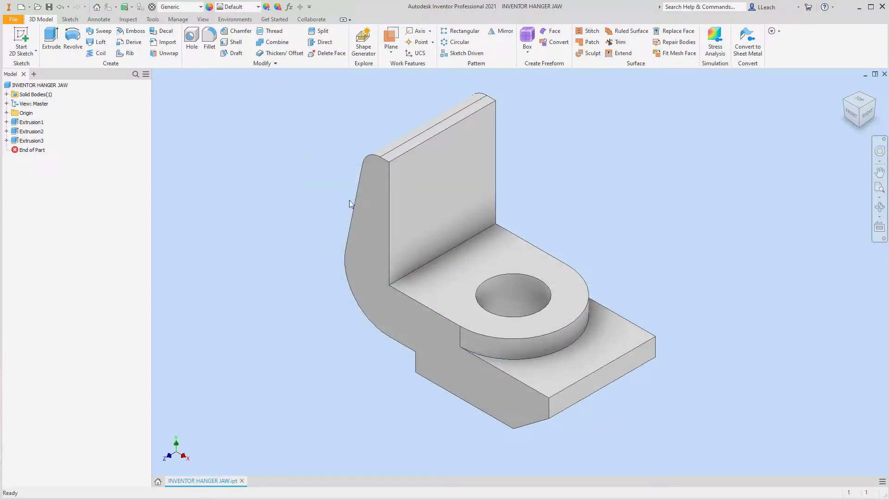
Update the part's physical iProperties and confirm a volume of 28.578 in^3 (1.032 lbmass).
right_click(42, 89)
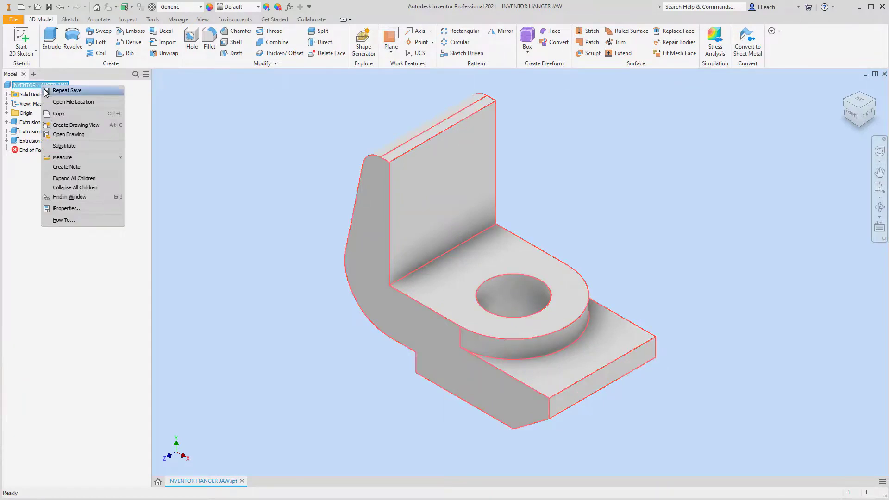
left_click(72, 210)
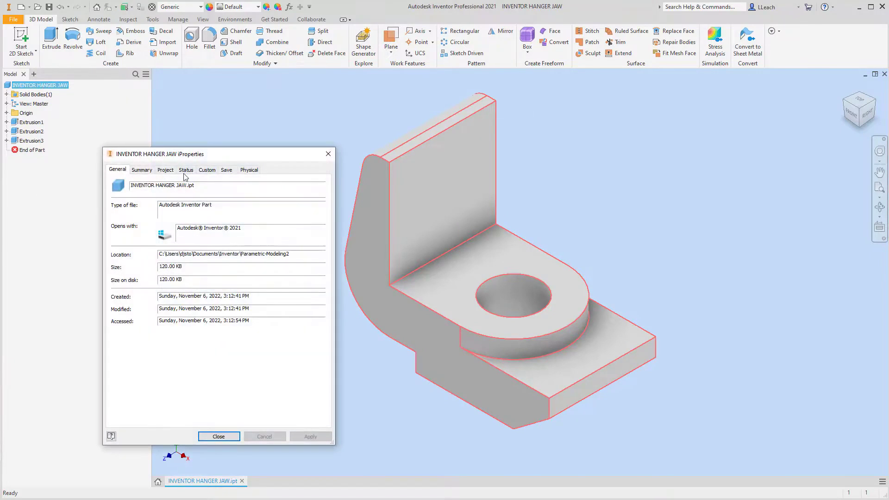
left_click(250, 172)
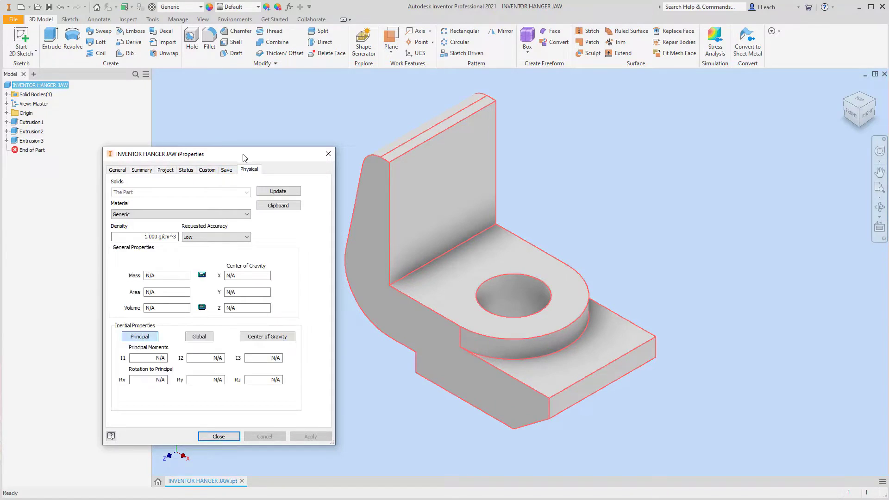
left_click_drag(245, 156, 198, 137)
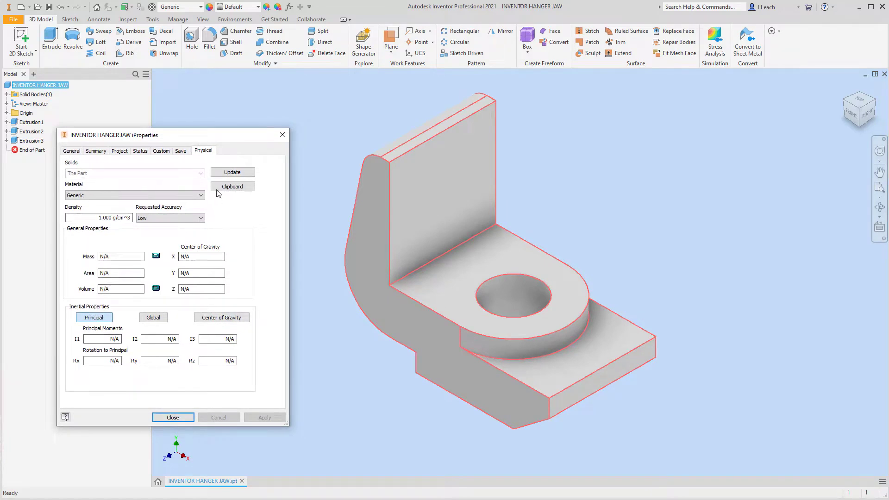
left_click(233, 173)
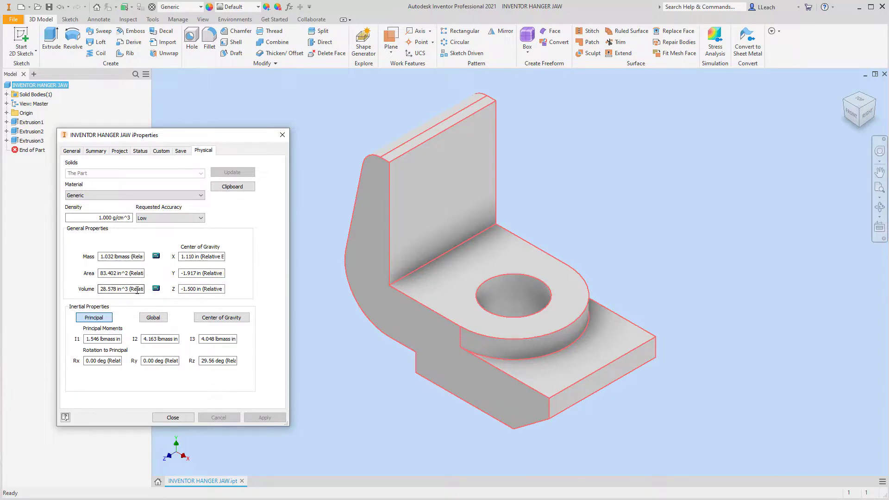
left_click(172, 418)
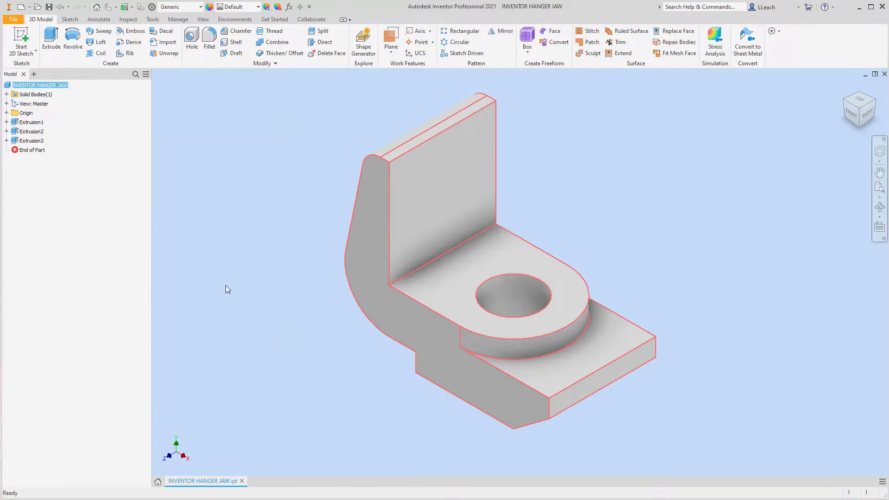
Keep the Shaded visual style, turn on ground shadows and set Photo Booth lighting.
left_click(285, 200)
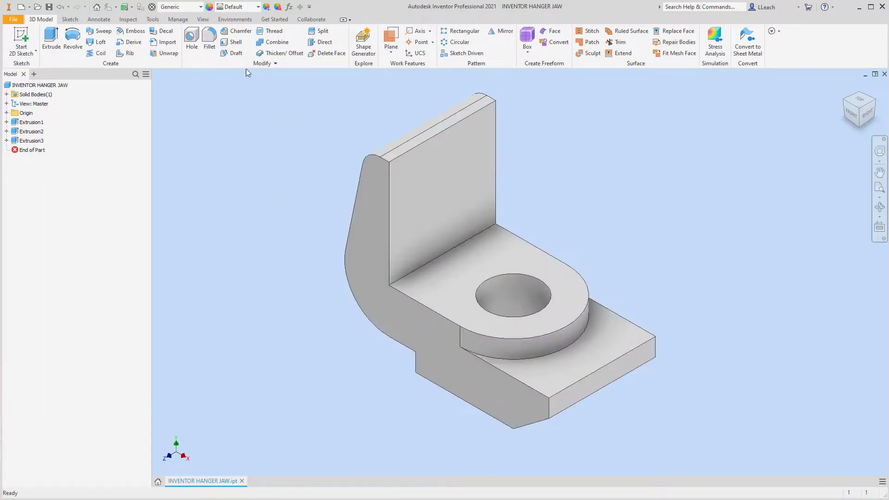
left_click(203, 22)
left_click(172, 52)
left_click(186, 95)
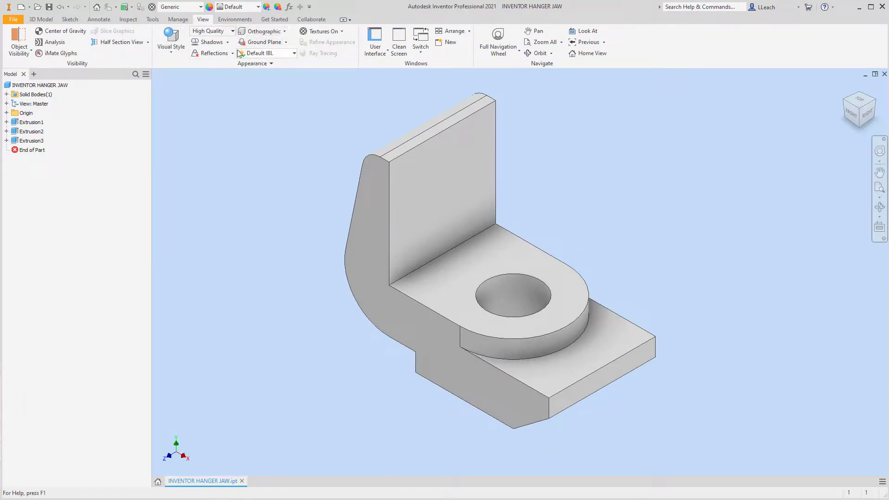
left_click(212, 44)
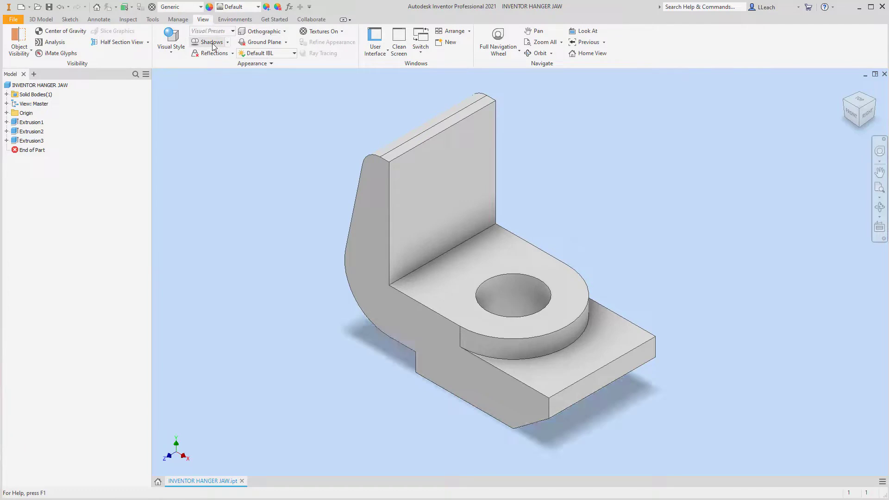
left_click(263, 54)
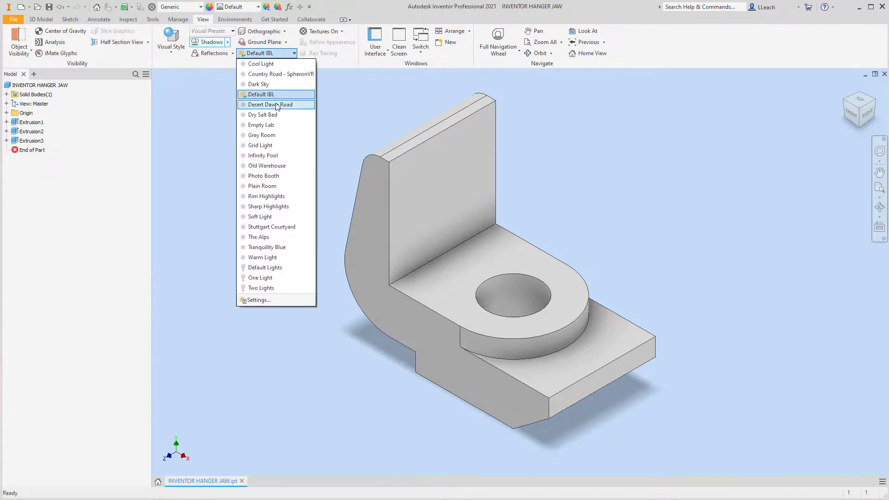
left_click(263, 176)
middle_click_drag(279, 168, 268, 179)
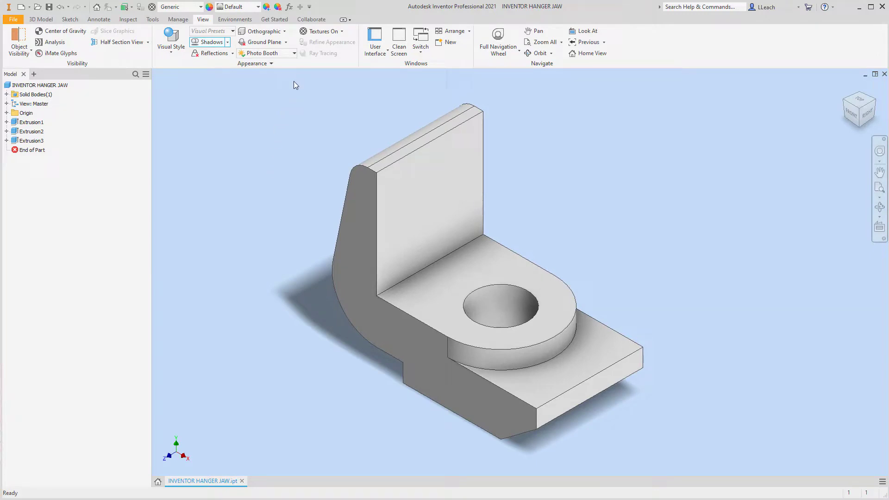
Apply the Smooth - Ivory appearance to the hanger jaw and return to the Home view.
left_click(258, 8)
scroll(268, 148, "down", 10)
scroll(267, 153, "down", 20)
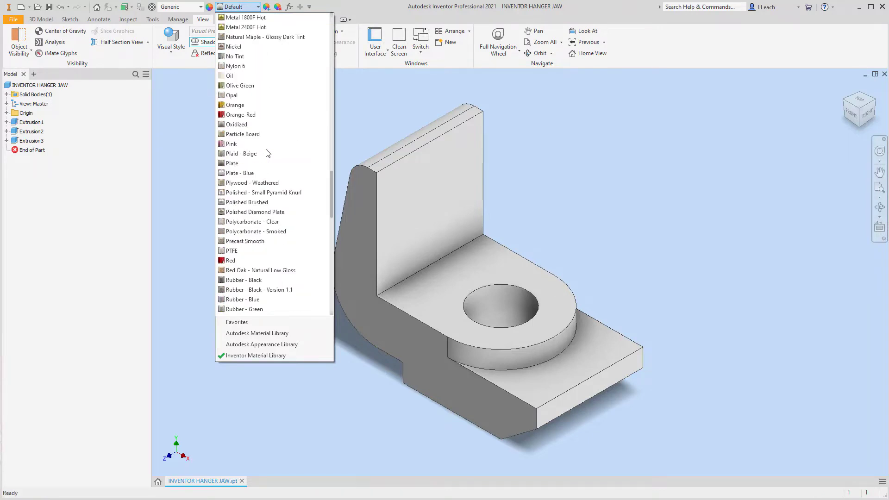
scroll(267, 153, "down", 7)
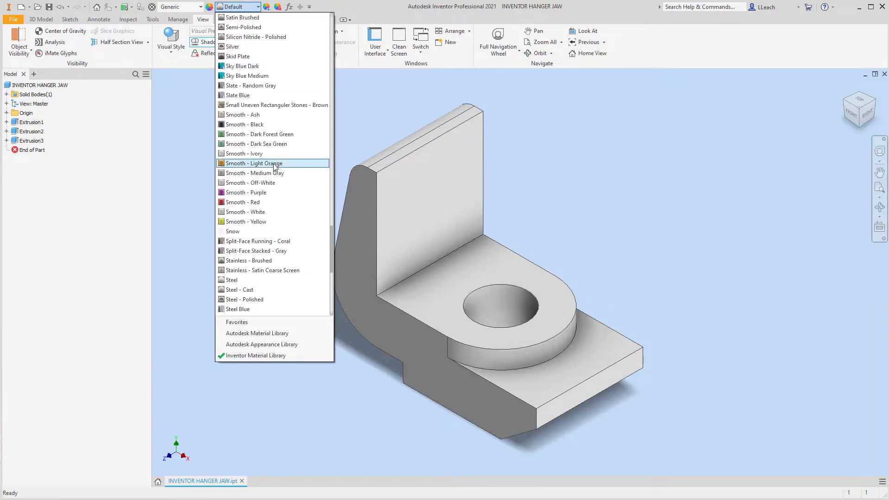
left_click(242, 154)
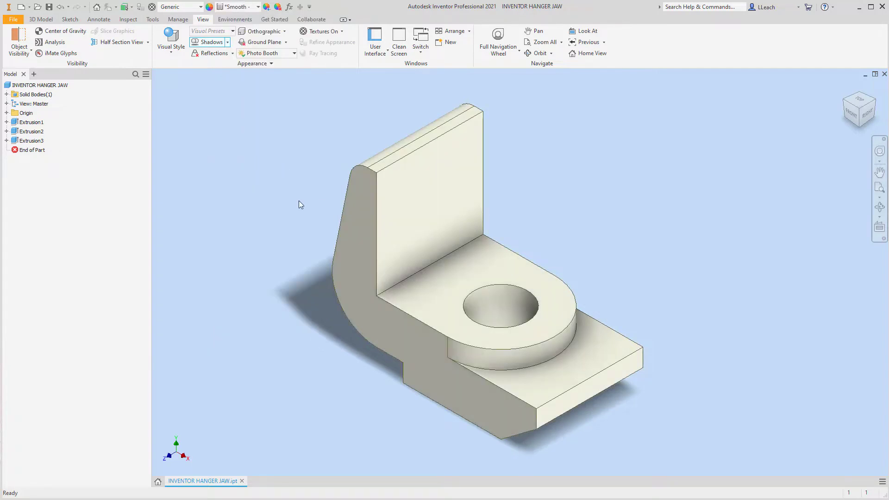
middle_click_drag(250, 204, 252, 210)
scroll(222, 171, "down", 5)
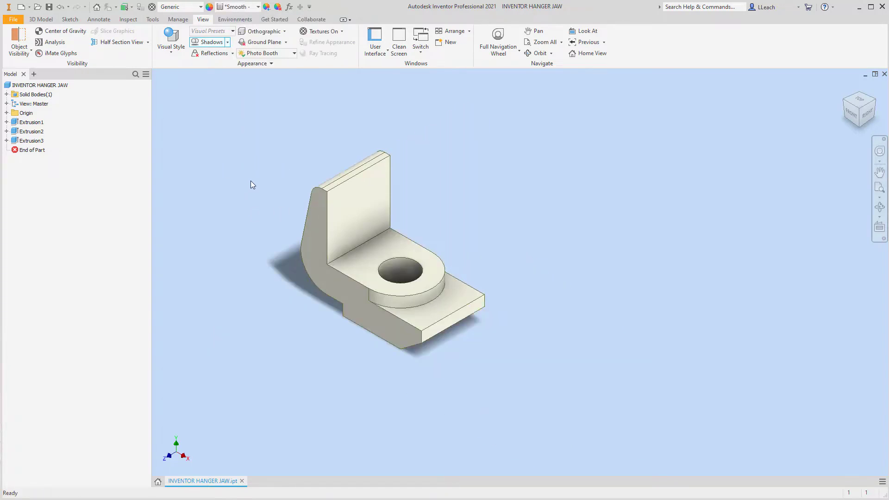
scroll(251, 181, "up", 7)
scroll(252, 180, "down", 6)
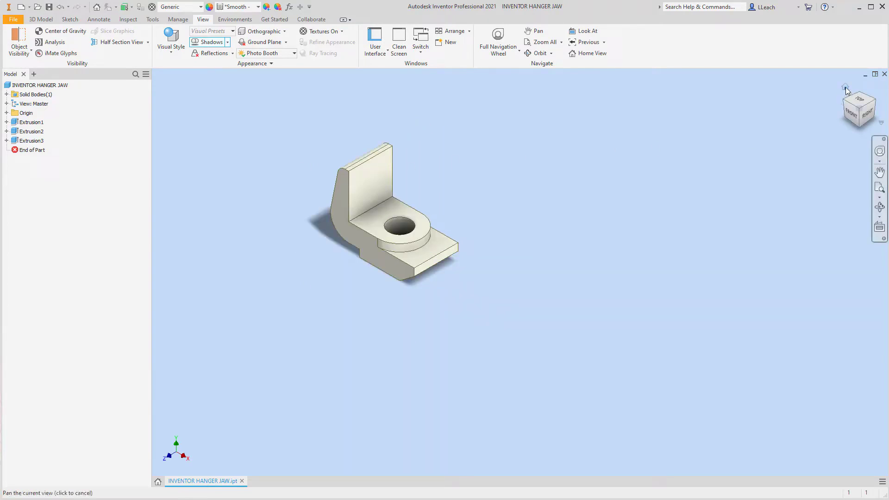
left_click(845, 88)
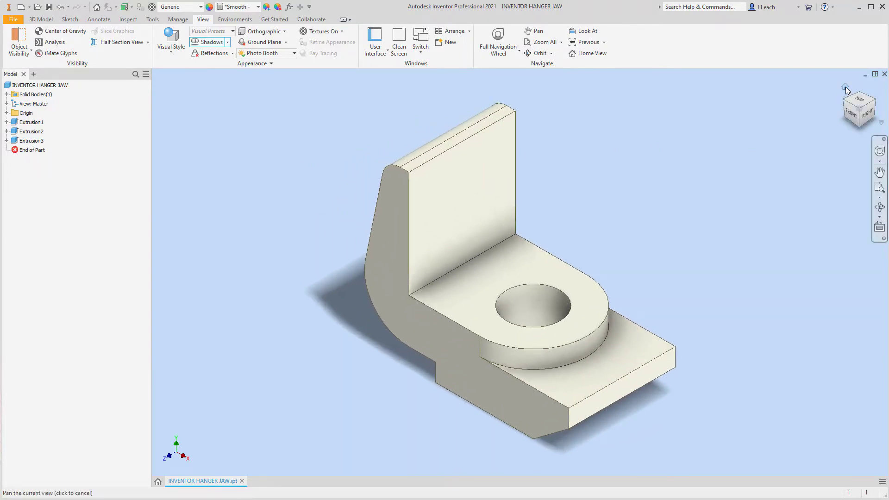
left_click(13, 19)
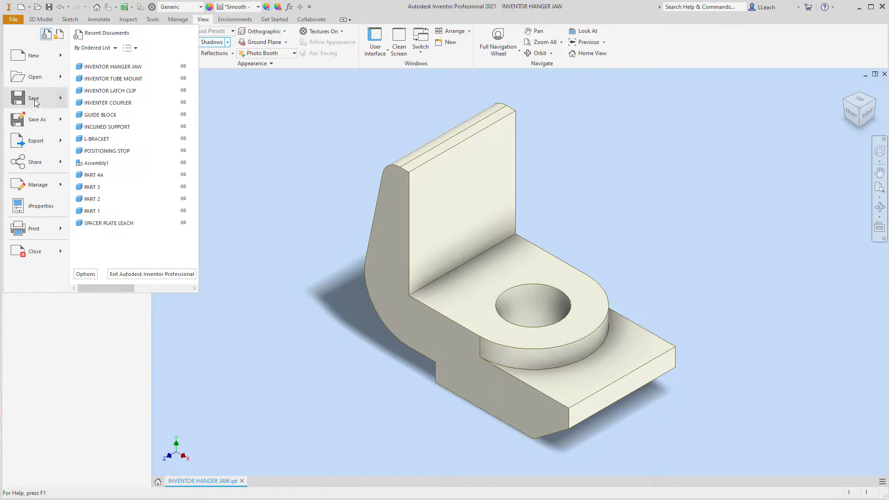
key("Escape")
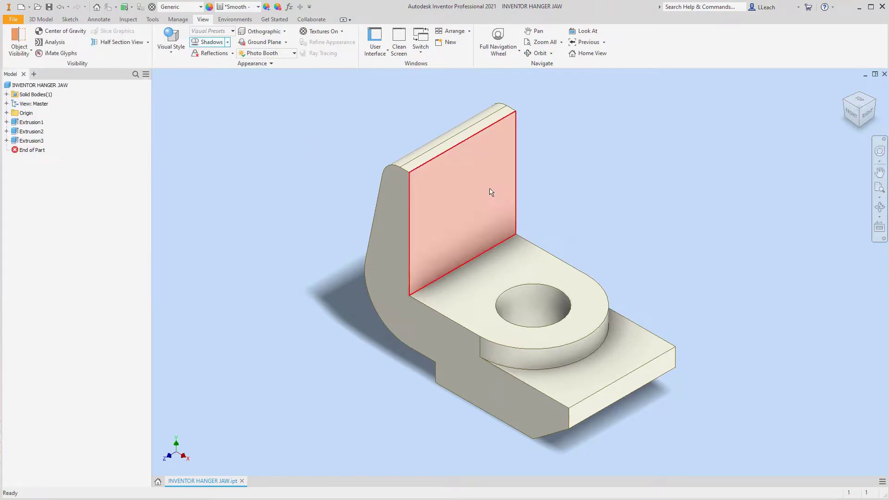